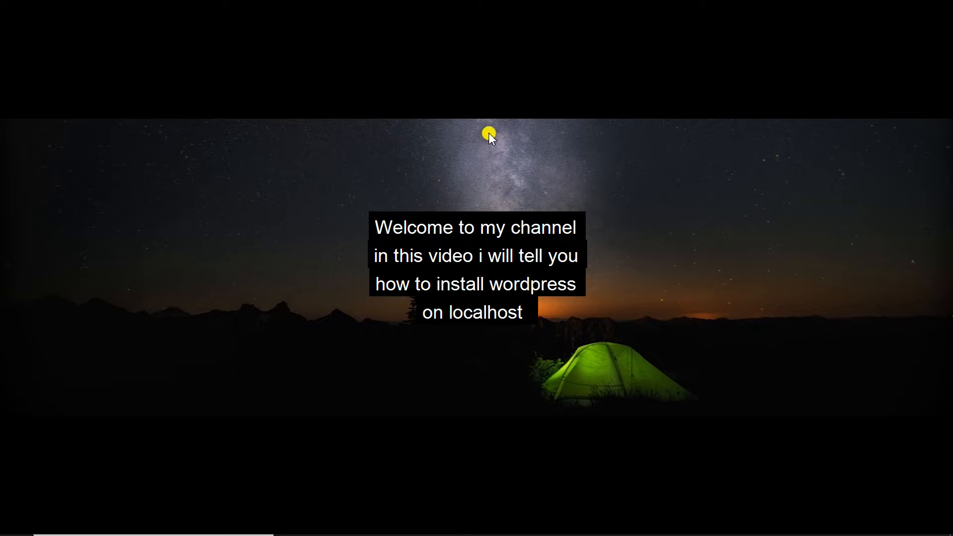
Step: Launch Google Chrome and go to wordpress.org
mouse_move(533, 534)
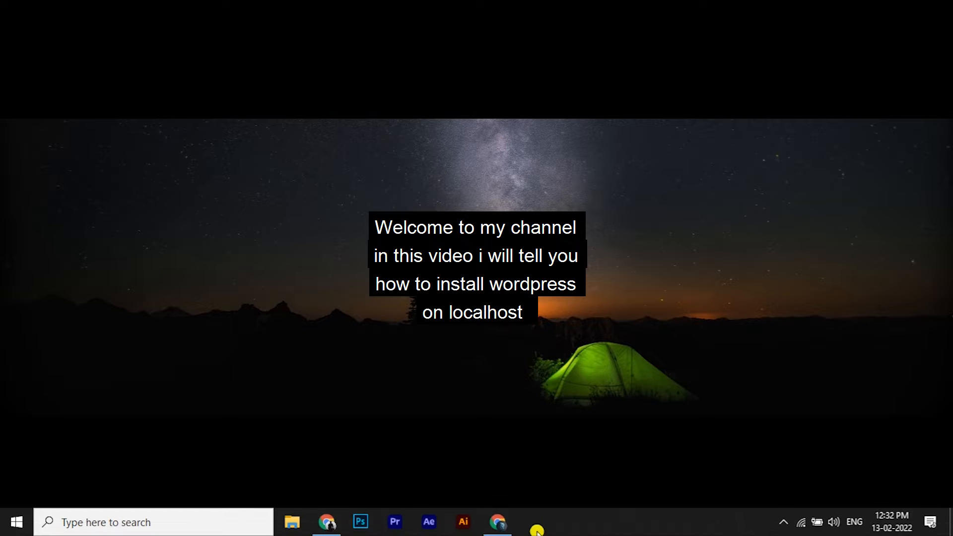
click(318, 530)
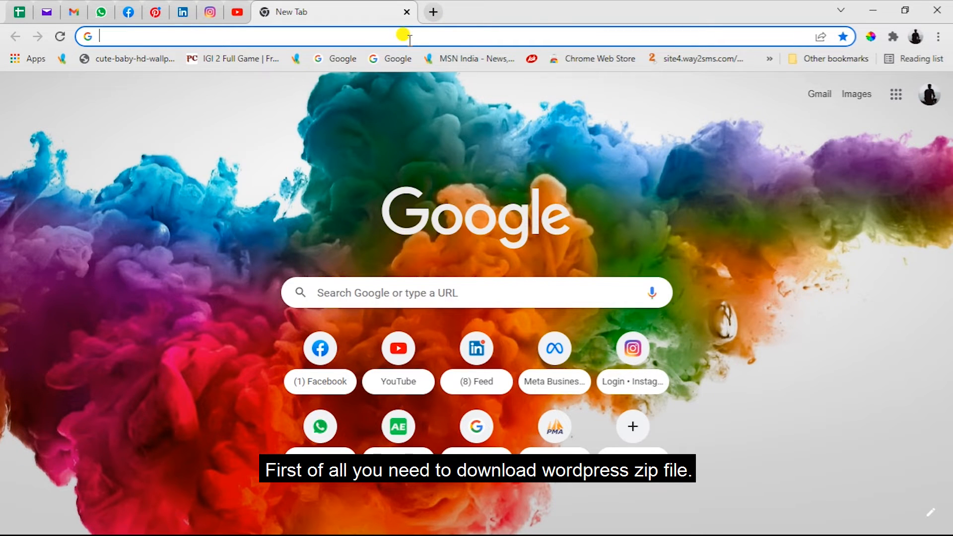
text(wordpress)
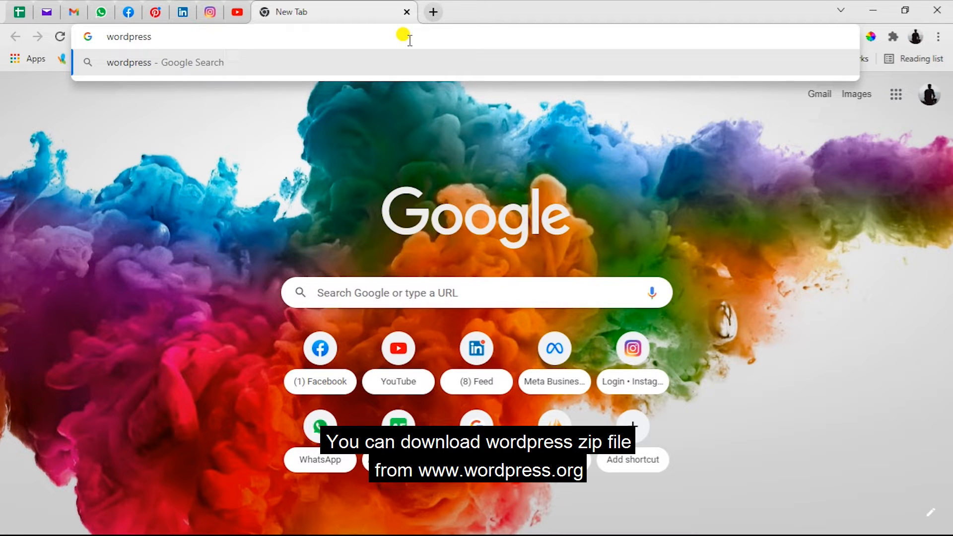
text(.org)
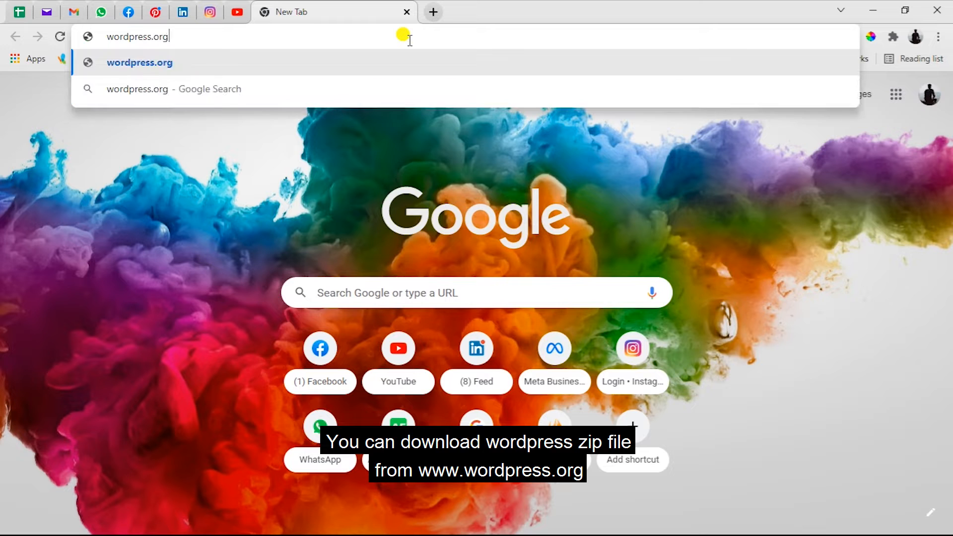
key(Return)
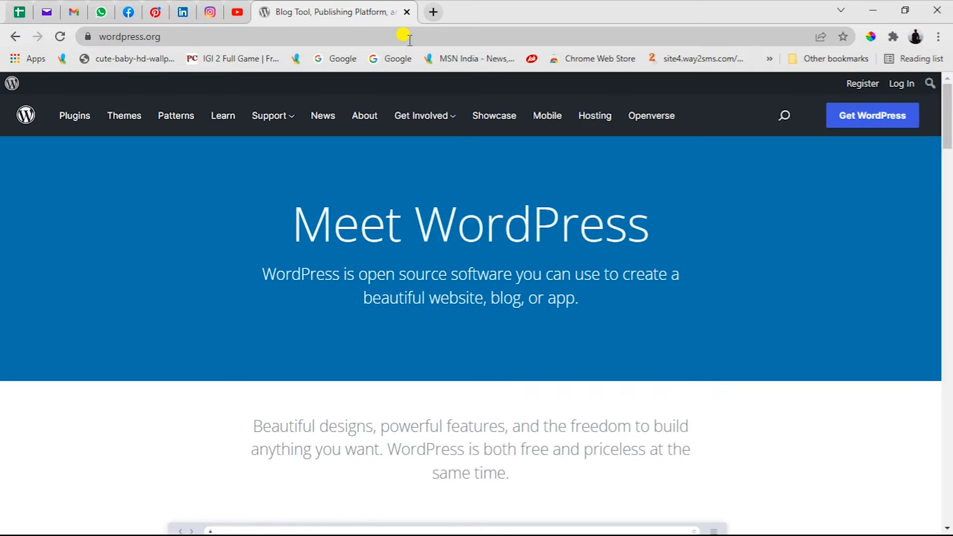
Step: Download the WordPress 5.9 zip from Get WordPress and close the downloads bar
click(874, 116)
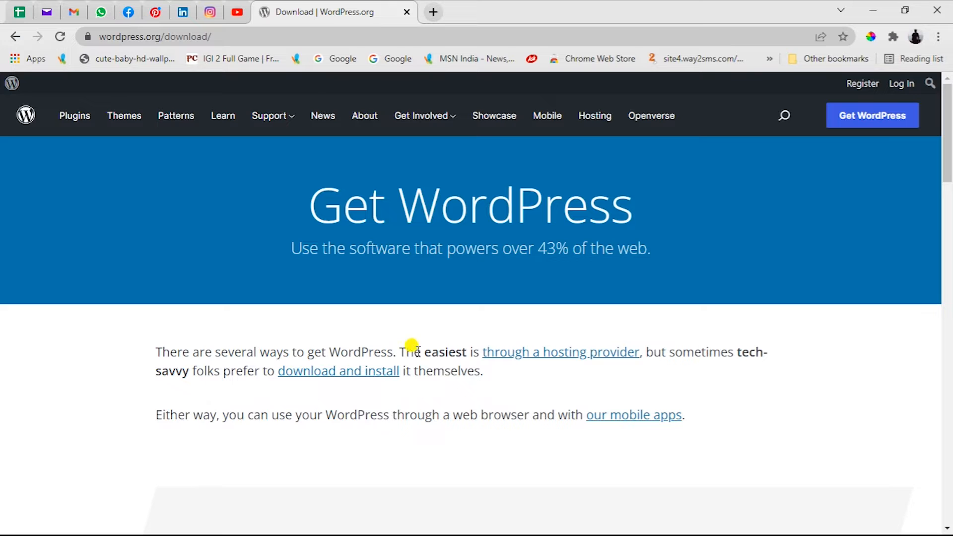
click(337, 372)
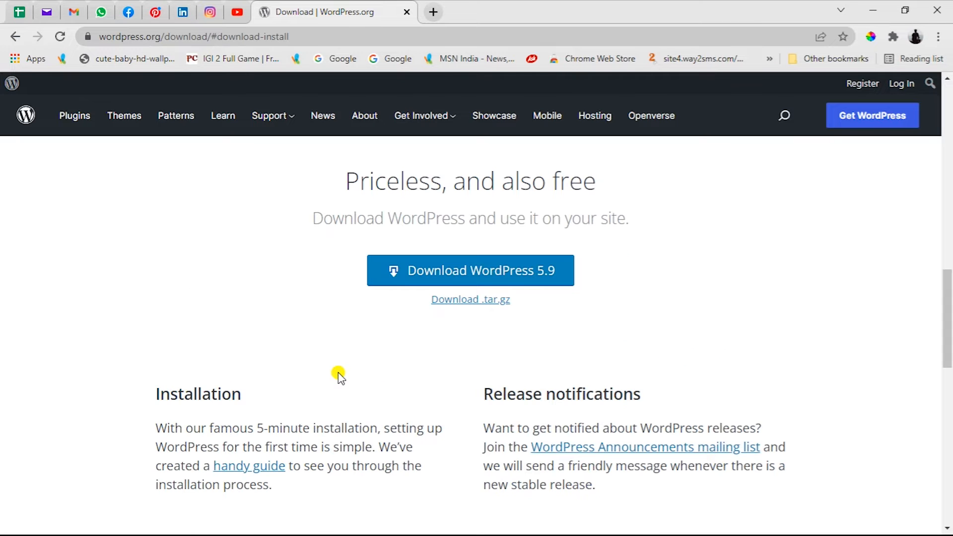
click(472, 277)
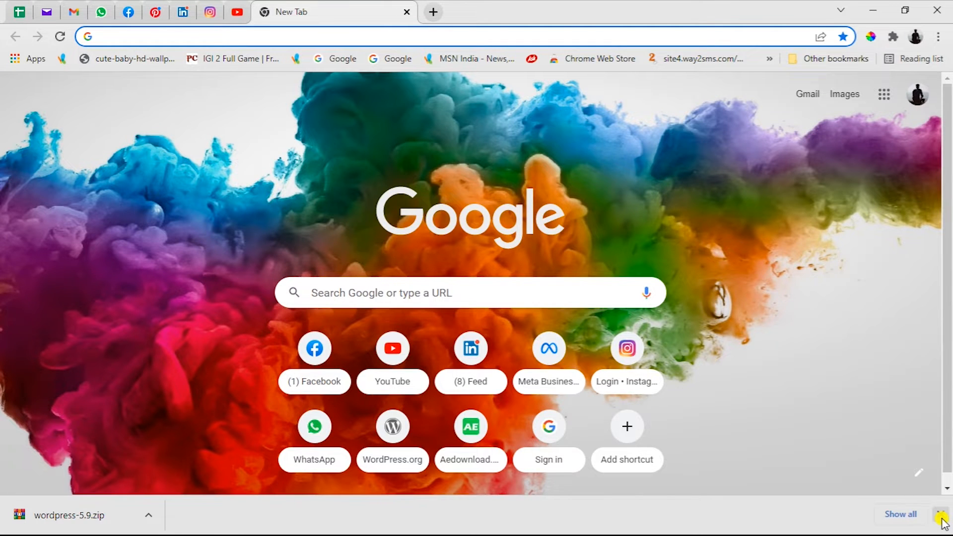
click(940, 516)
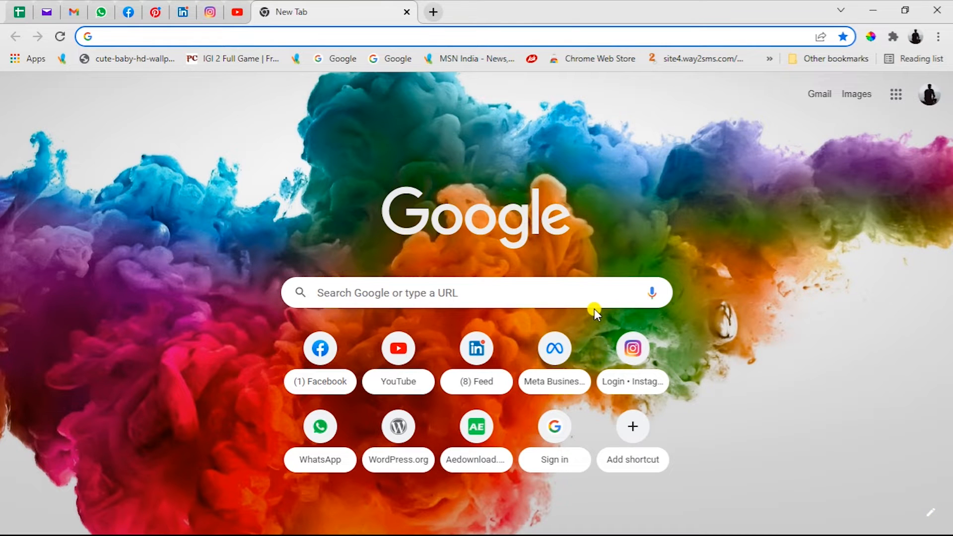
Step: Open File Explorer and navigate to E:\xampp\htdocs
key(super+e)
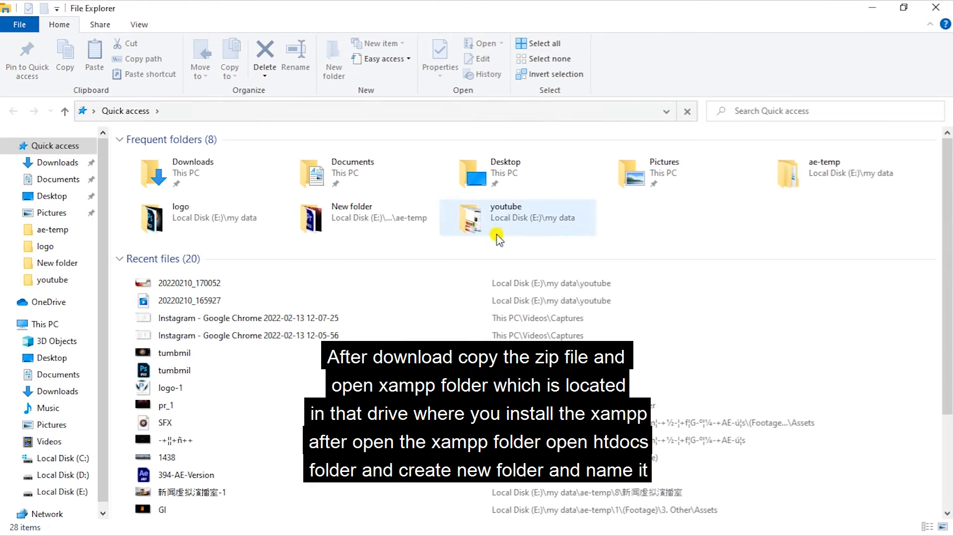
click(63, 492)
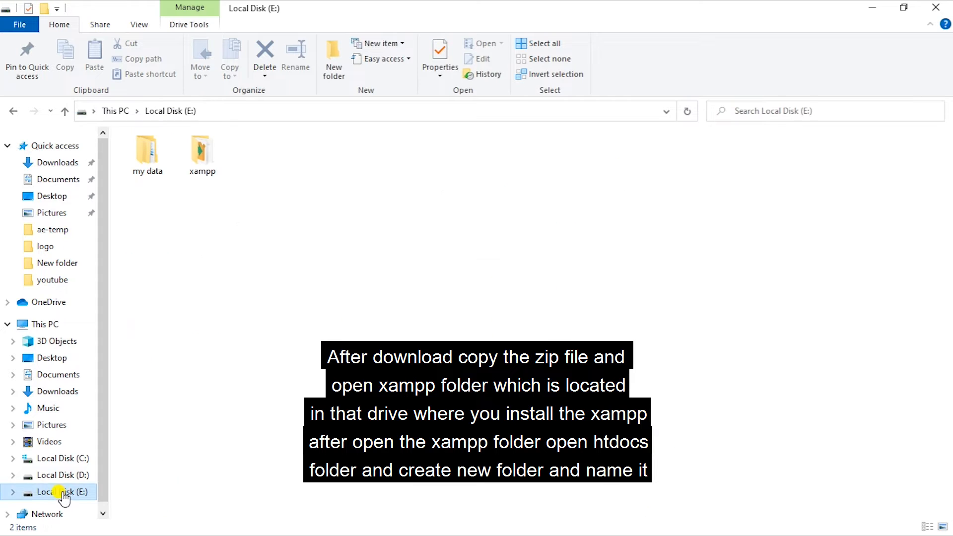
click(187, 158)
double_click(187, 158)
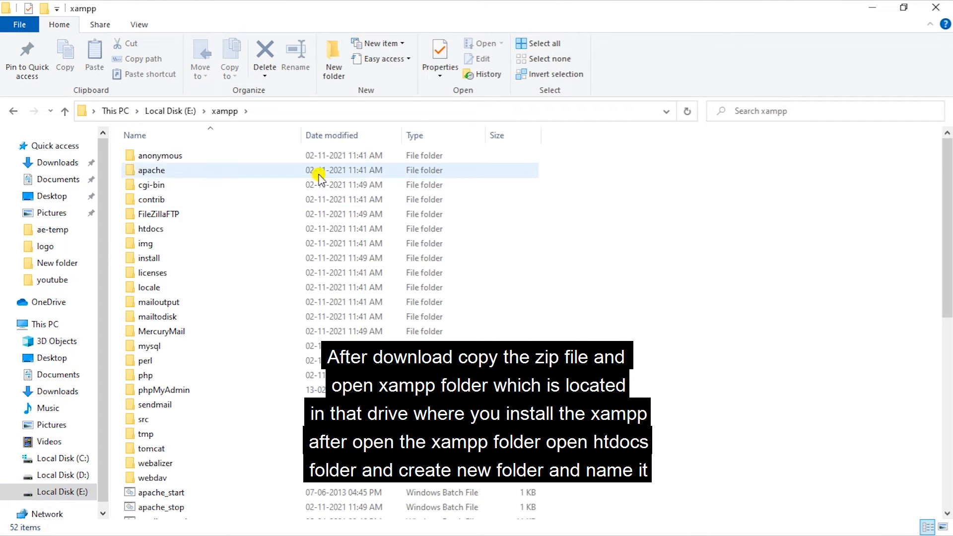
double_click(169, 228)
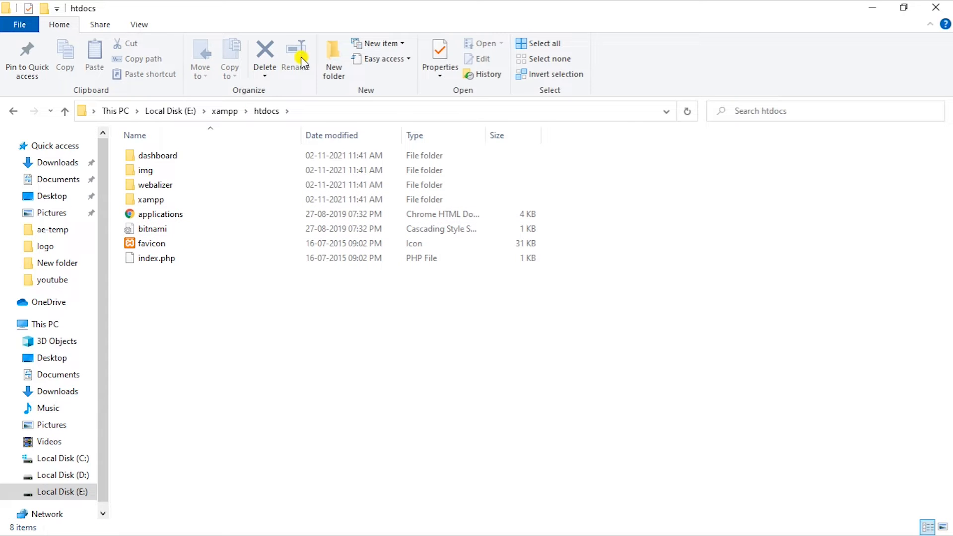
Step: Create a new folder named prsmartsolutions in htdocs
click(328, 53)
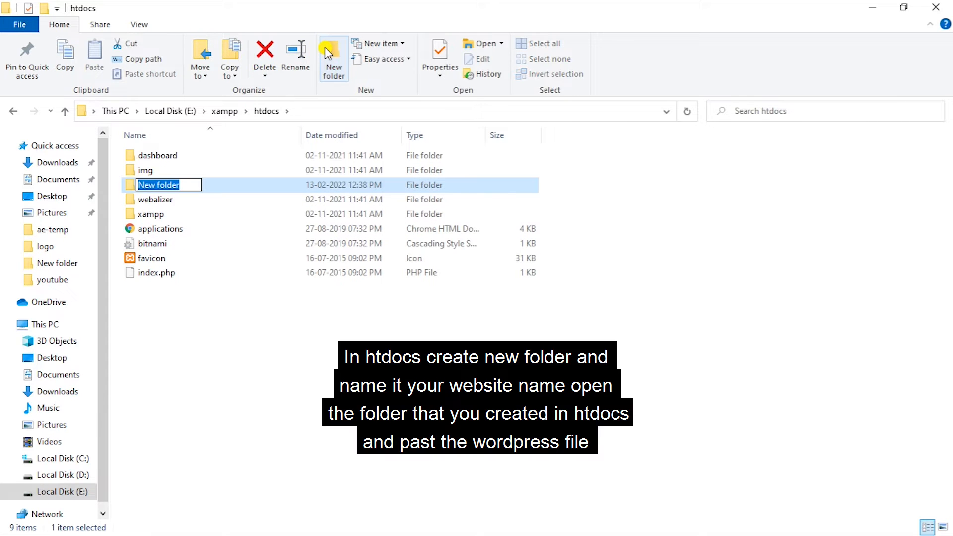
text(prsmartsol)
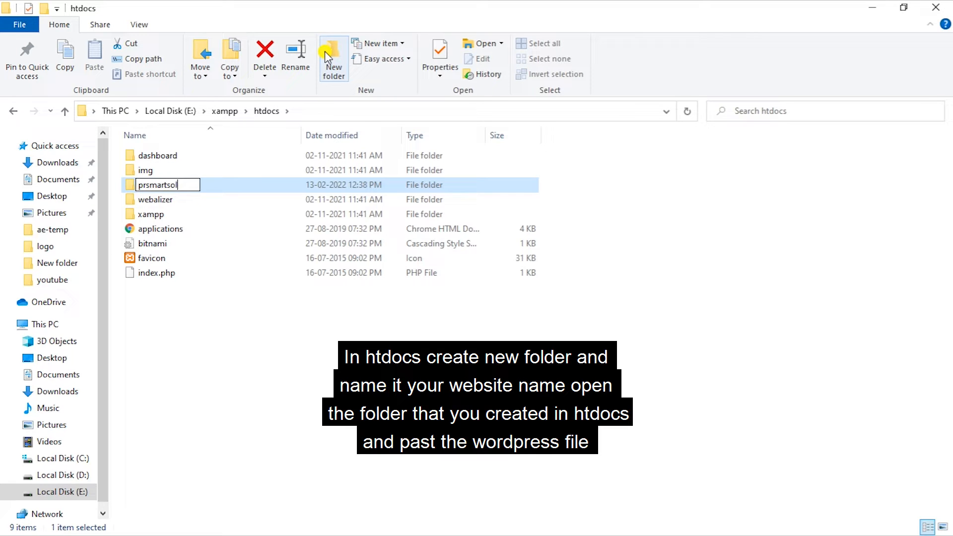
text(utions)
key(Return)
key(Return)
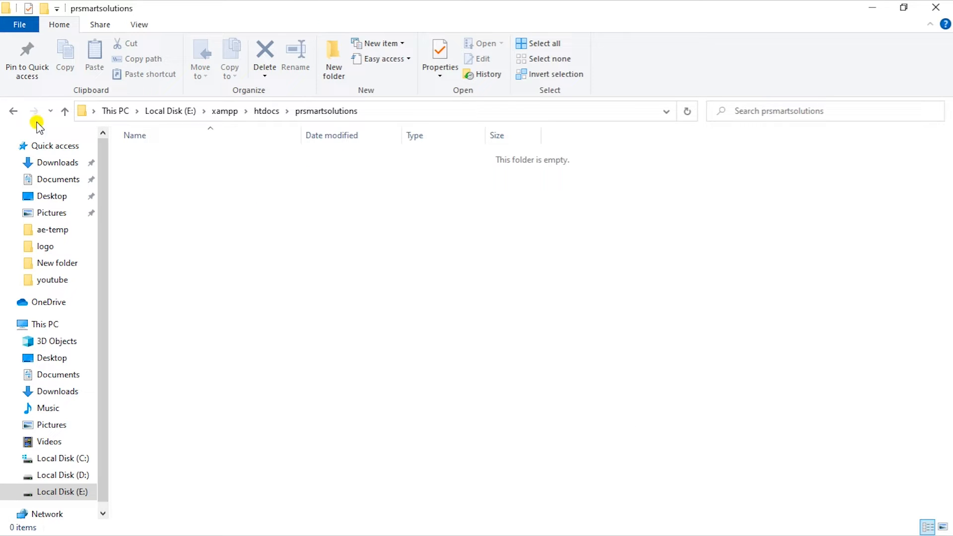
click(270, 111)
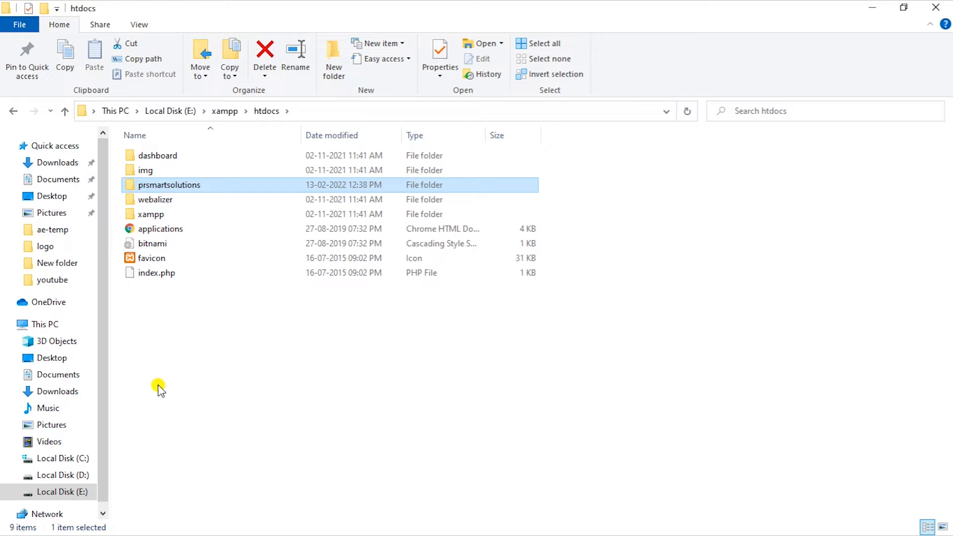
Step: Copy wordpress-5.9.zip from Downloads and paste it into E:\xampp\htdocs\prsmartsolutions
click(63, 163)
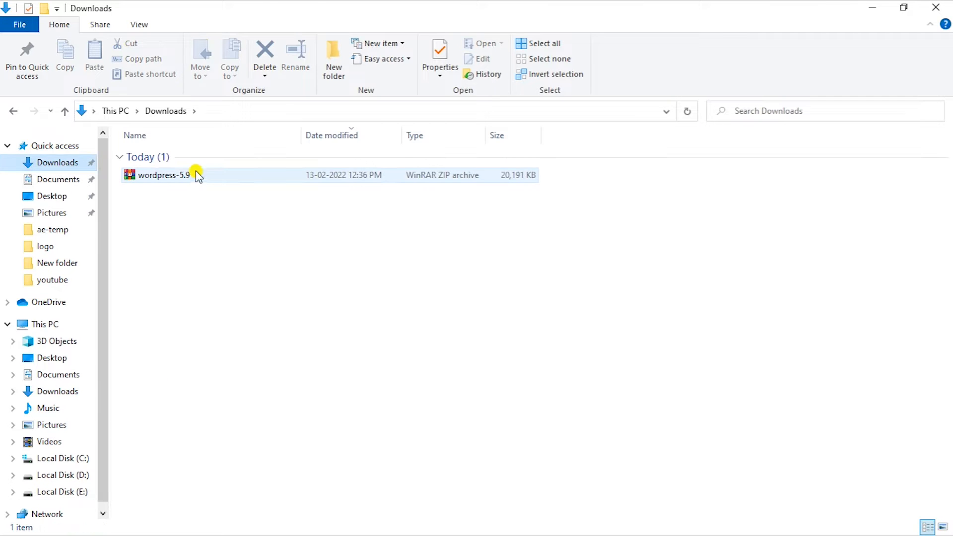
click(197, 173)
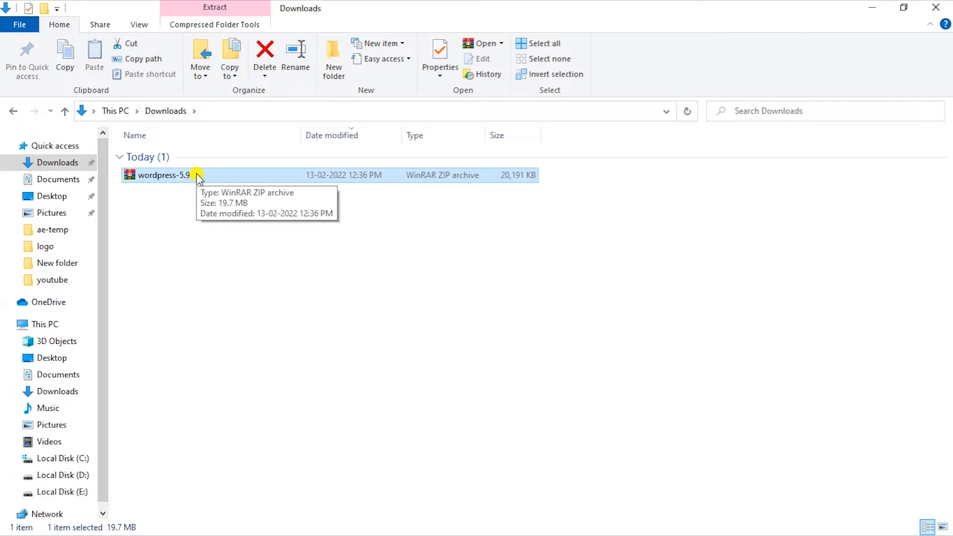
key(ctrl+c)
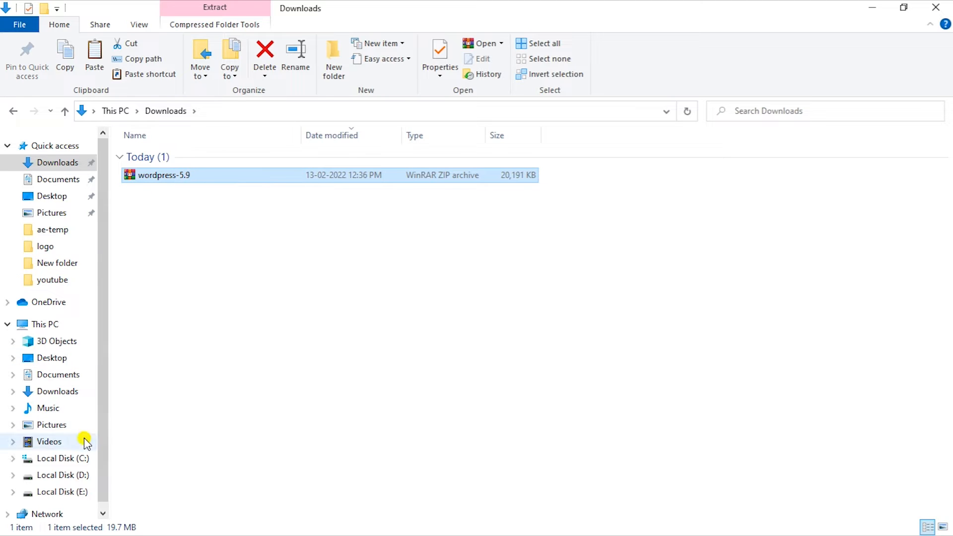
click(70, 492)
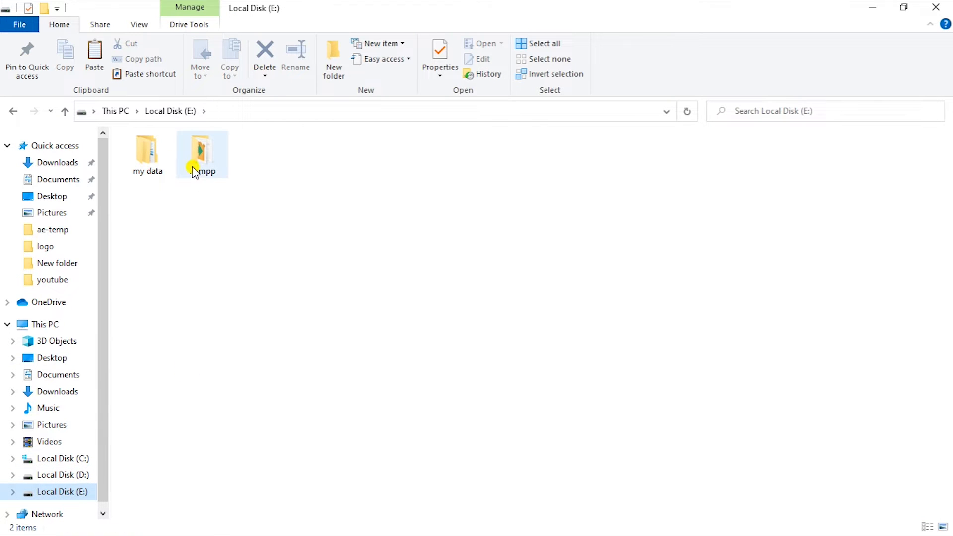
double_click(192, 157)
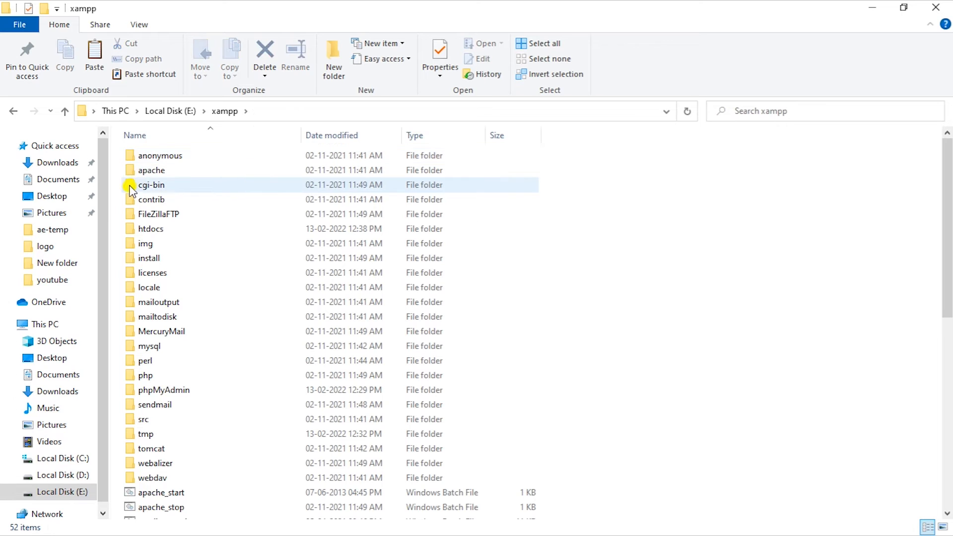
double_click(188, 228)
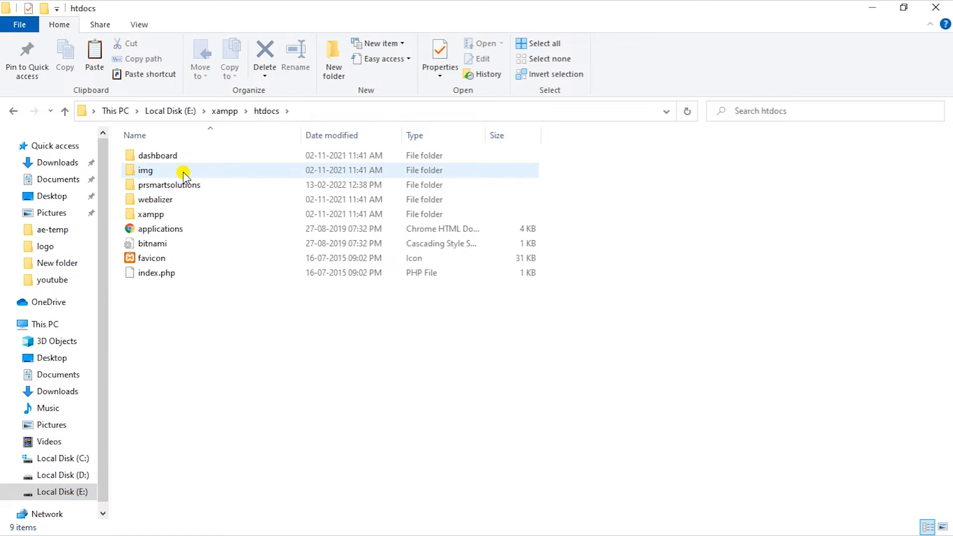
double_click(190, 185)
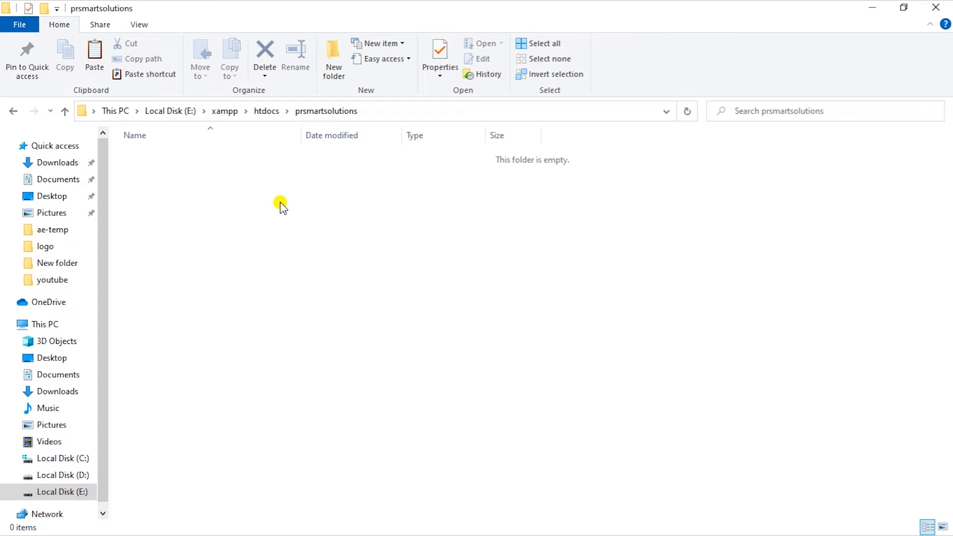
key(ctrl+v)
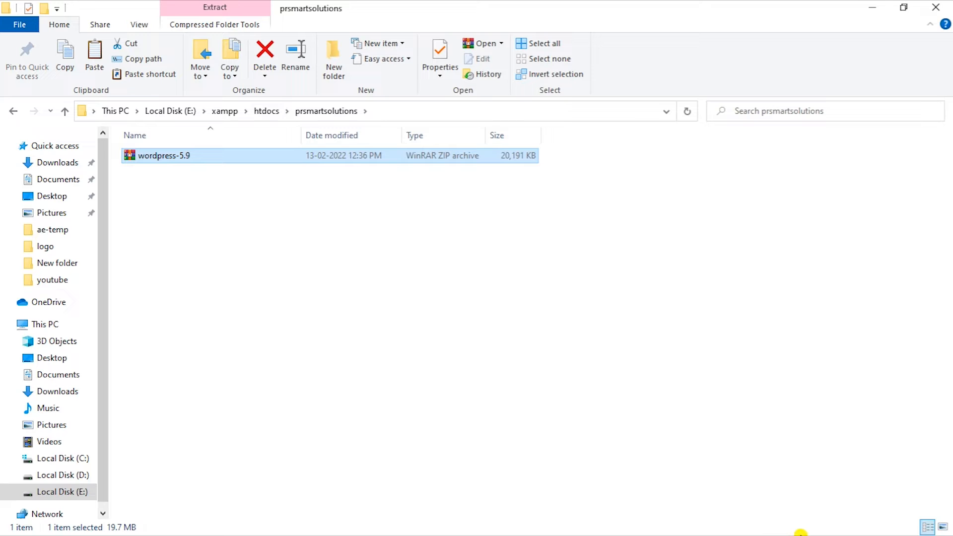
Step: Extract wordpress-5.9.zip here and paste the wordpress folder's contents into prsmartsolutions
right_click(265, 158)
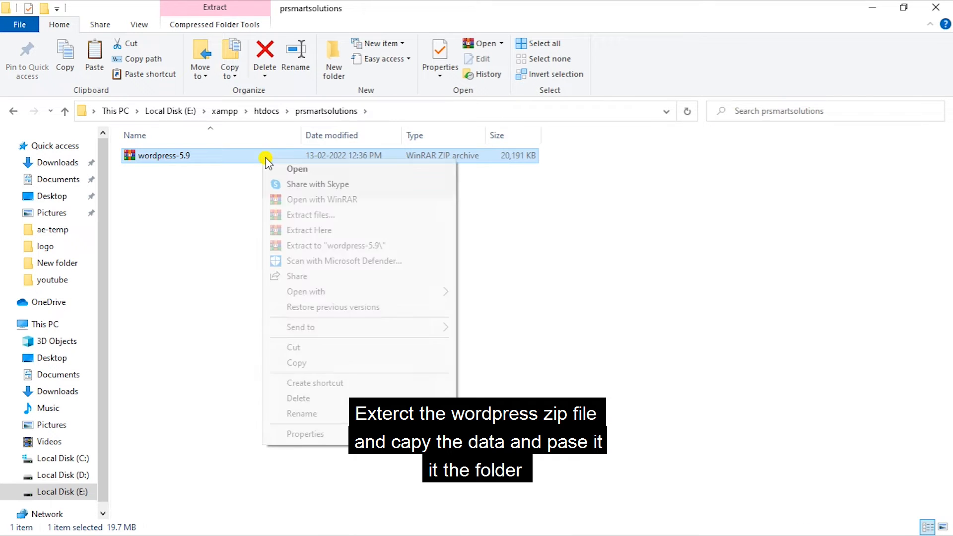
click(338, 230)
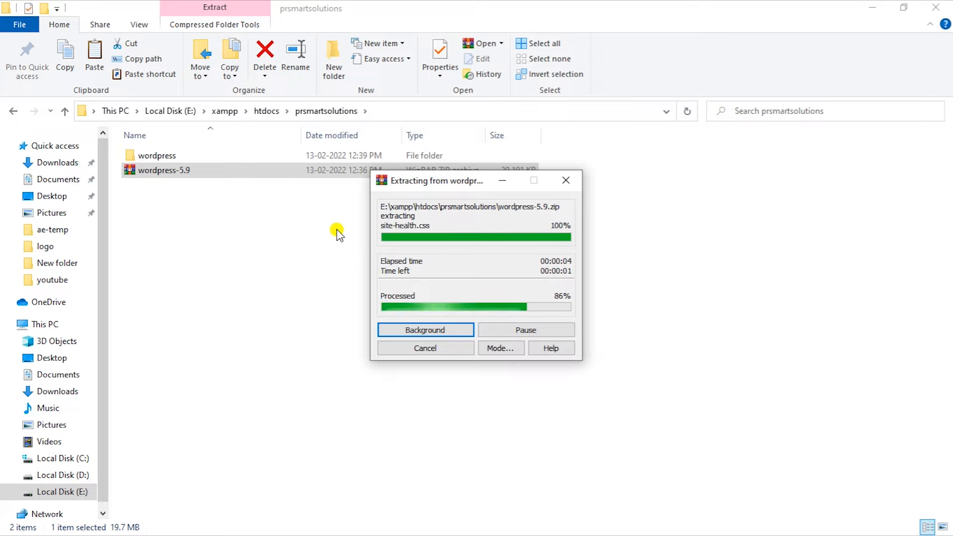
double_click(164, 156)
key(ctrl+a)
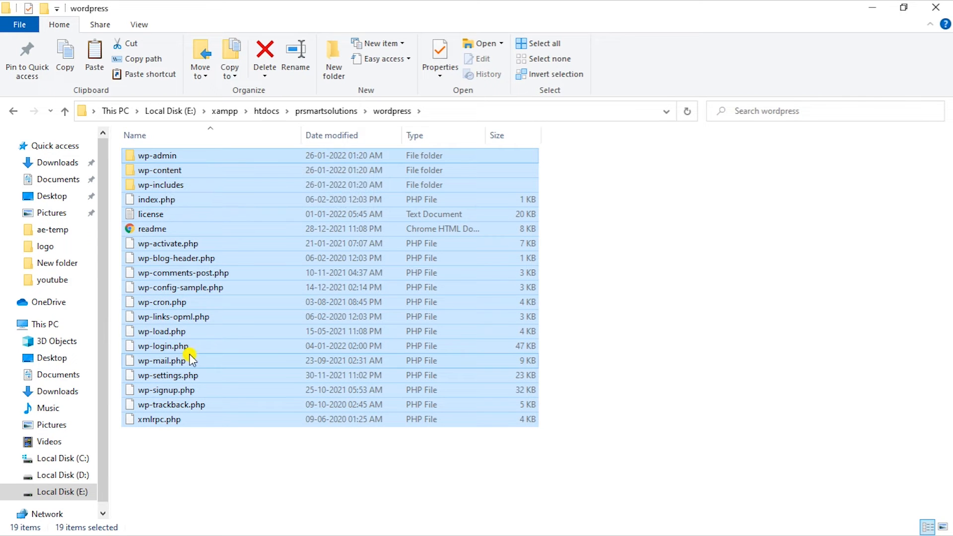
click(70, 110)
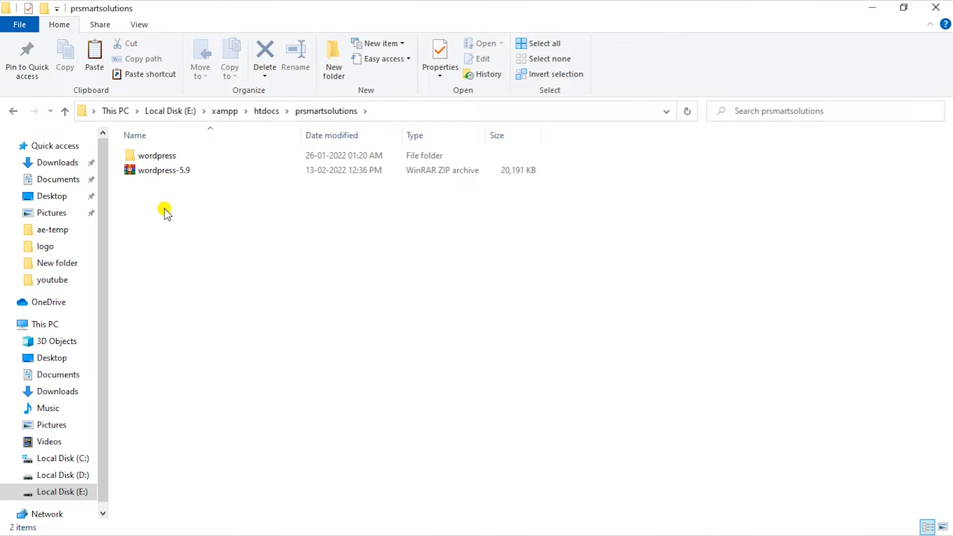
key(ctrl+v)
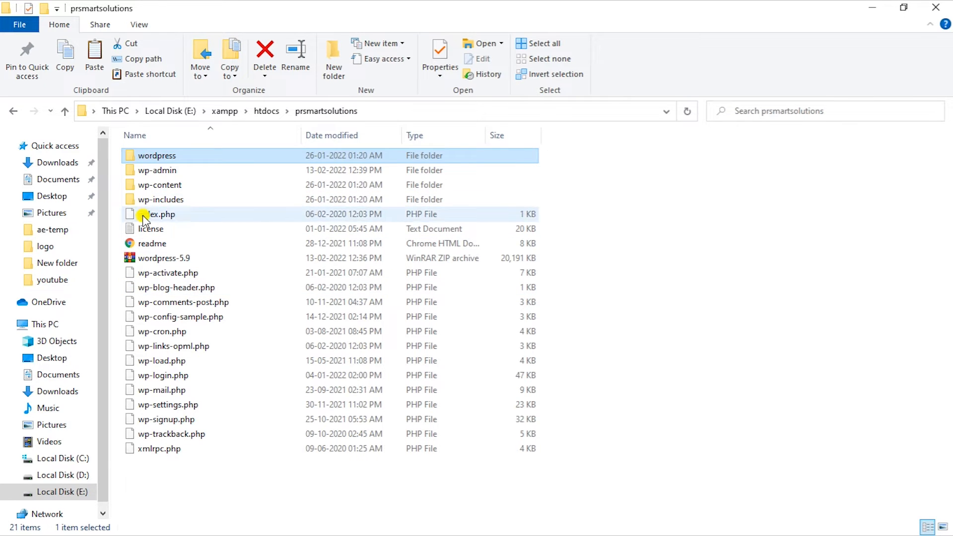
Step: Delete the leftover wordpress folder and wordpress-5.9 zip from prsmartsolutions
click(162, 258)
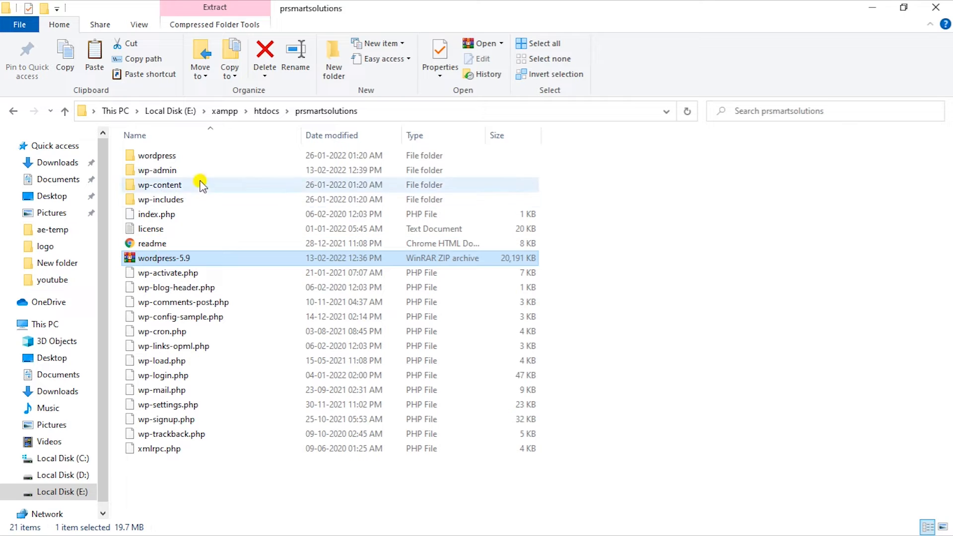
ctrl+click(198, 156)
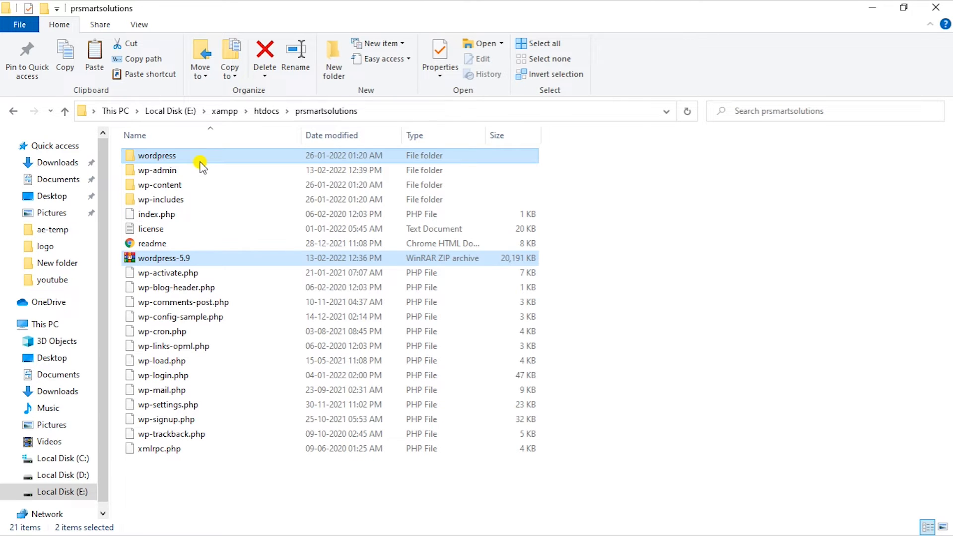
key(Delete)
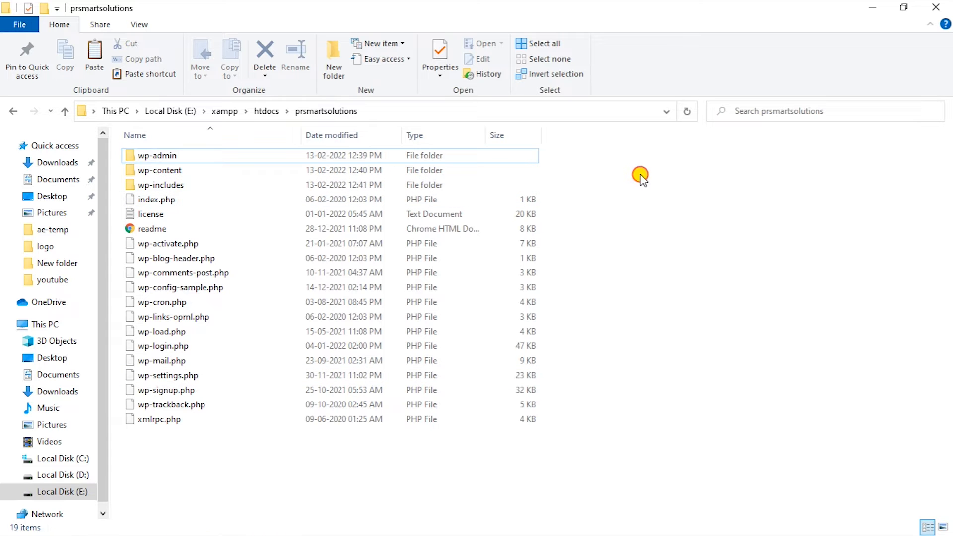
Step: Minimize Explorer, show the desktop, and search Windows for 'xam' to find XAMPP
click(872, 8)
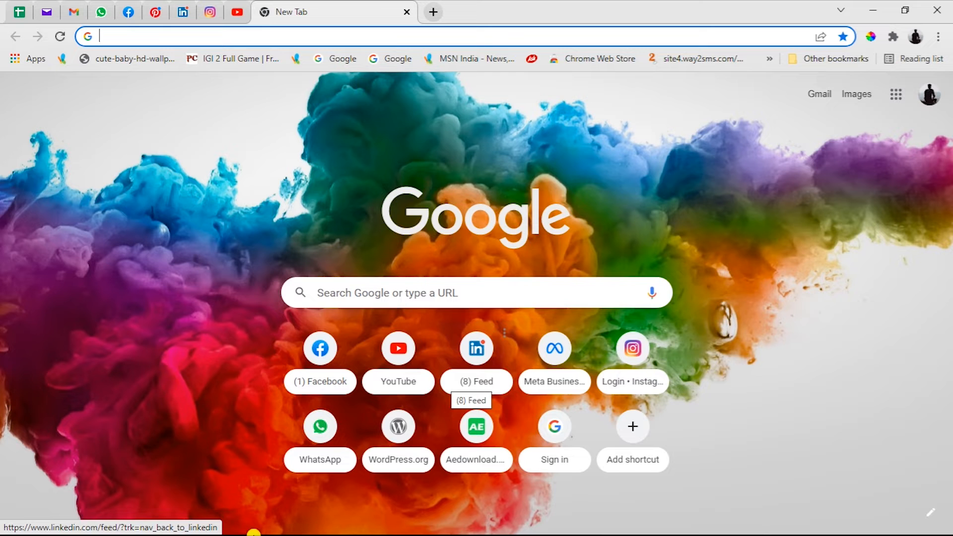
key(super+d)
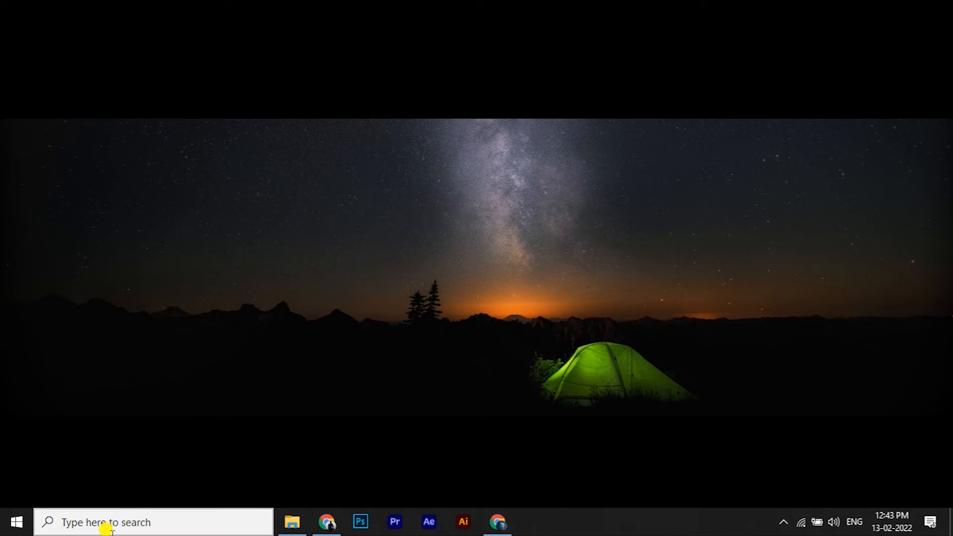
click(105, 527)
text(ha)
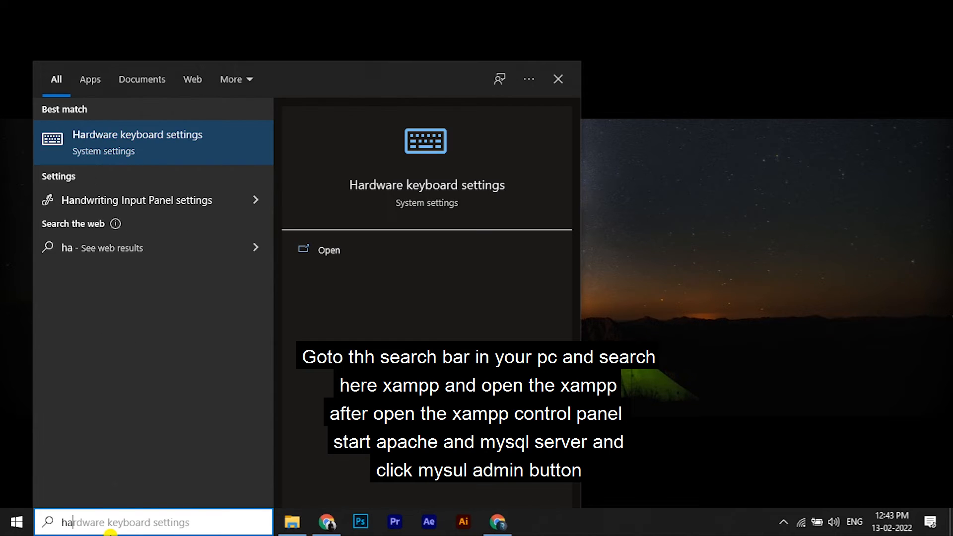
text(mp)
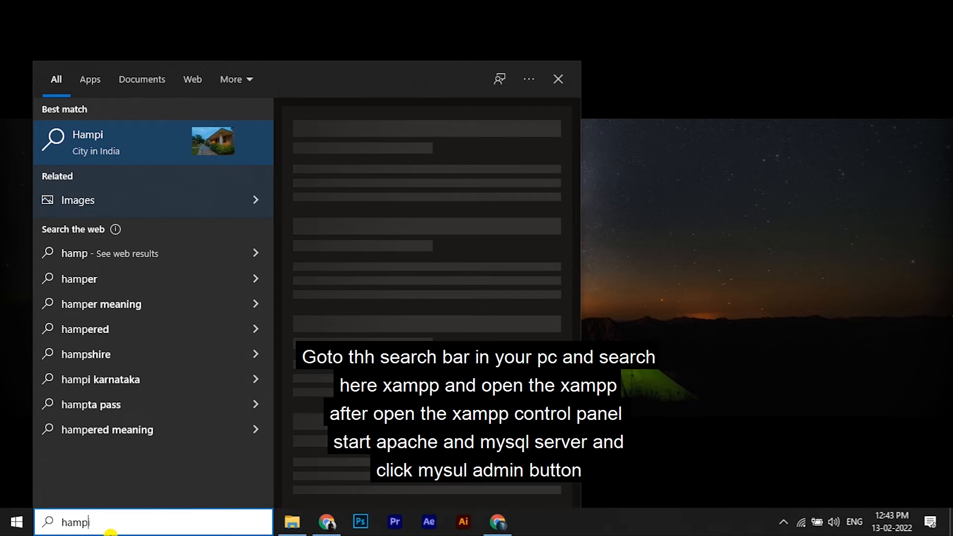
text(i)
key(ctrl+a)
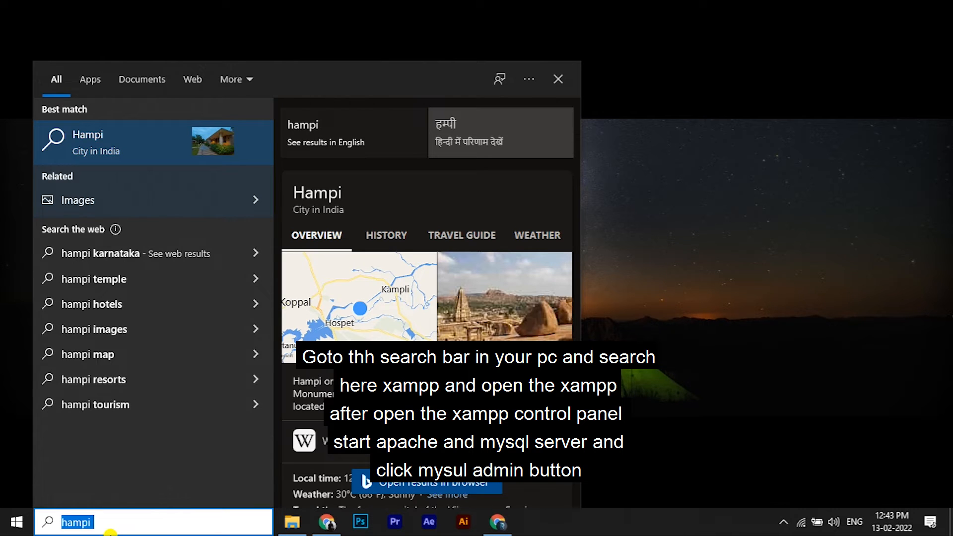
text(xam)
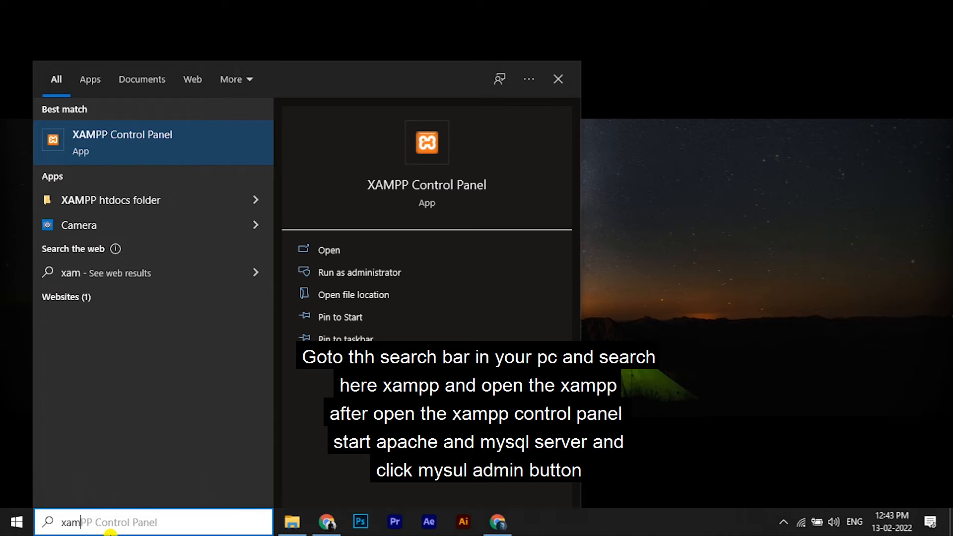
Step: Launch XAMPP Control Panel, start Apache and MySQL, and open MySQL's phpMyAdmin admin page
click(152, 149)
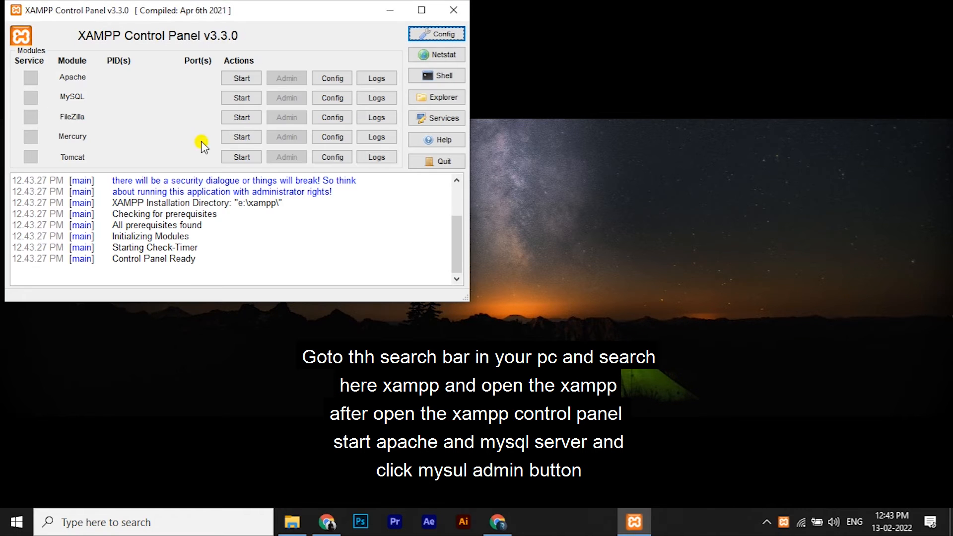
click(241, 79)
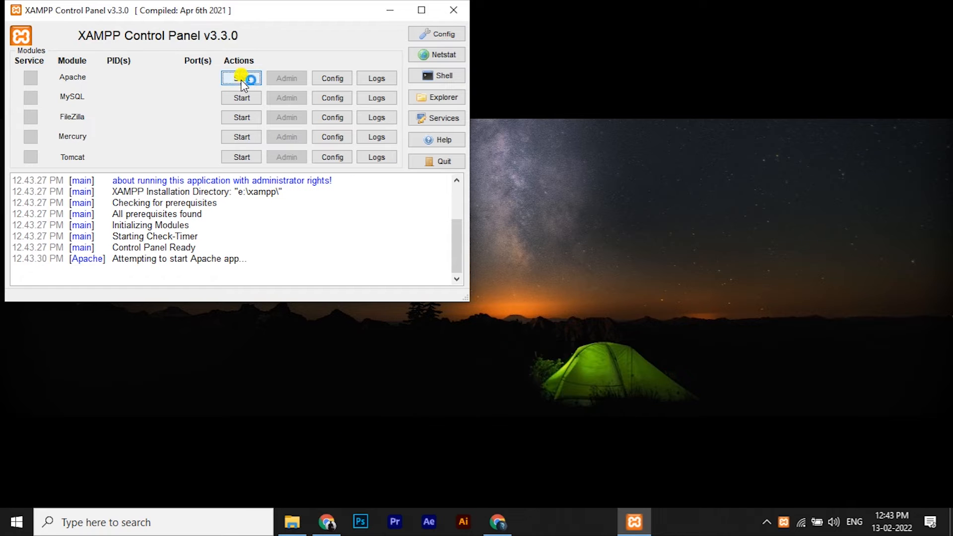
click(242, 98)
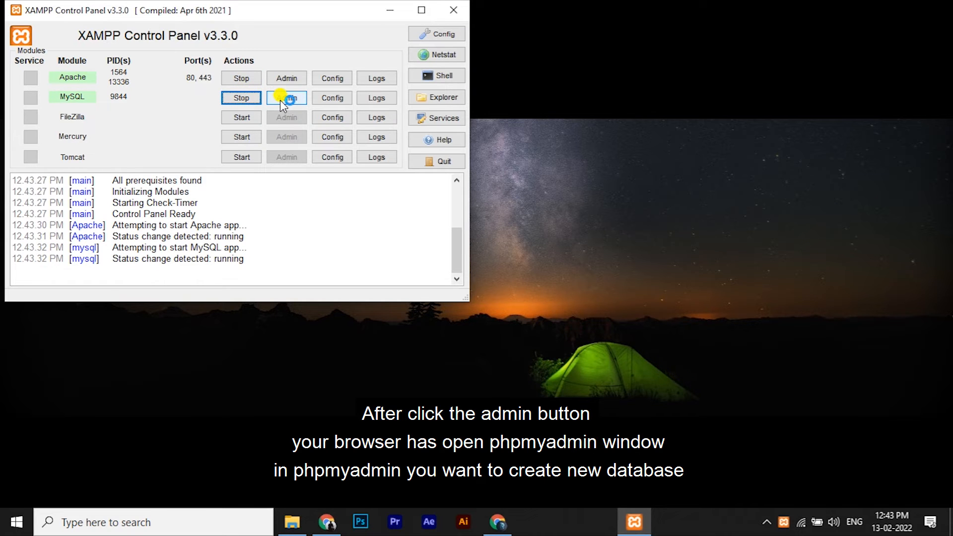
click(280, 99)
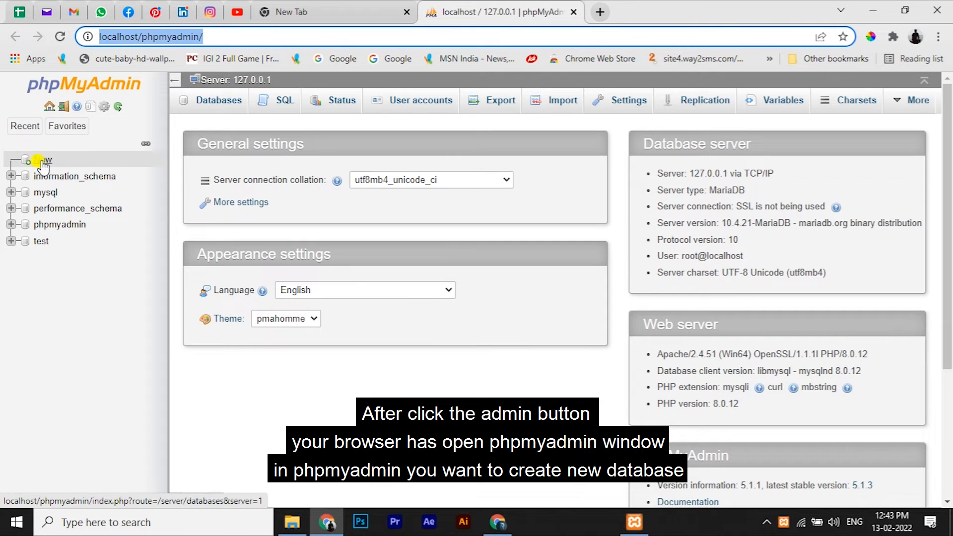
Step: Create the prsmartsolutions database from phpMyAdmin's New page
click(42, 162)
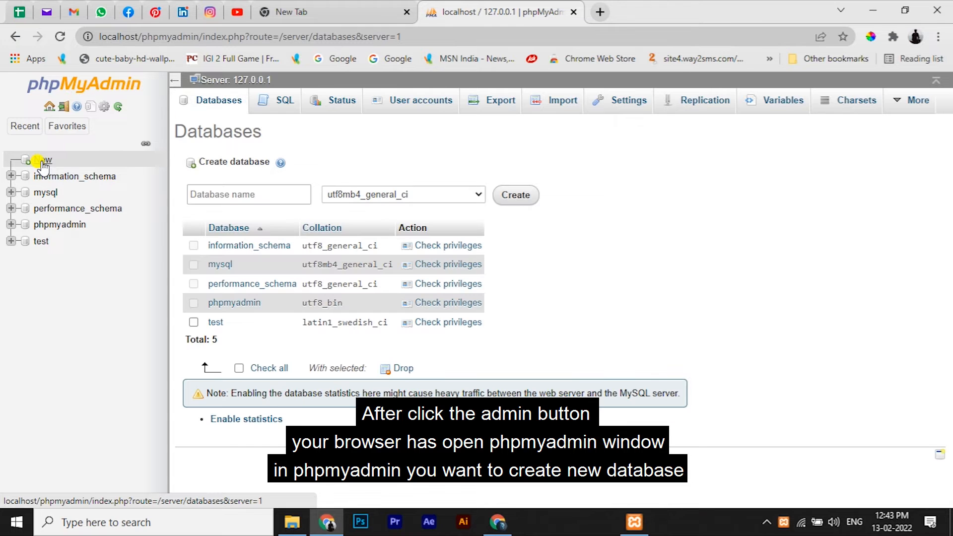
click(224, 197)
text(p)
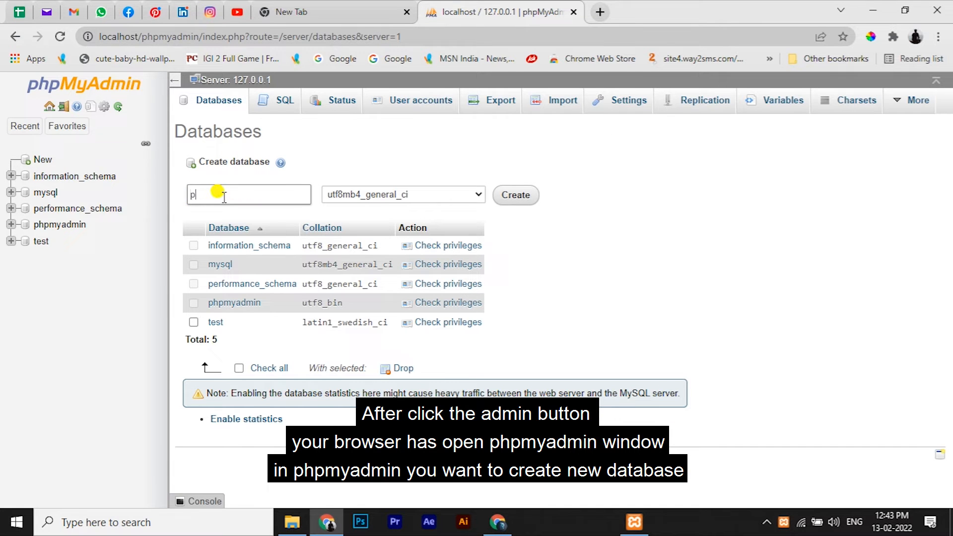
text(rsmart)
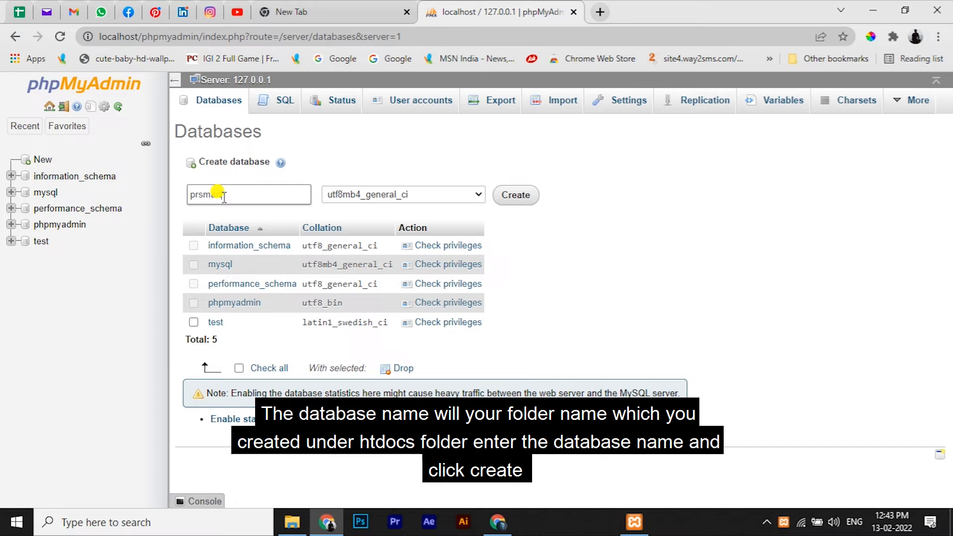
text(solutions)
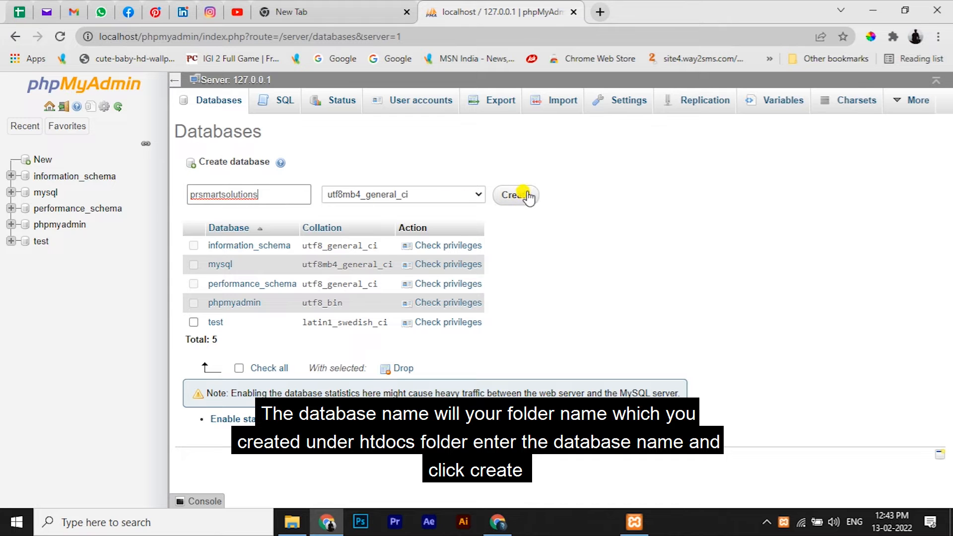
click(525, 198)
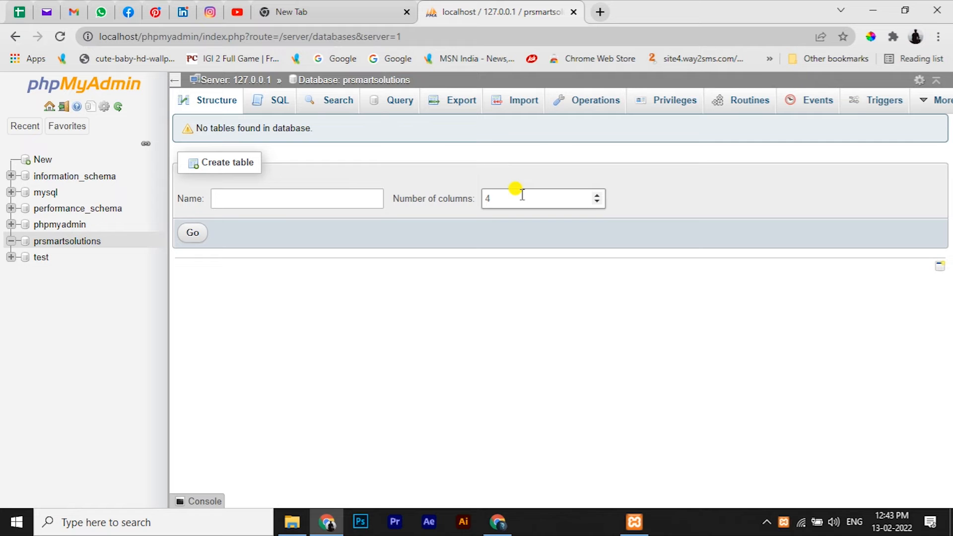
Step: In a new tab, enter the address localhost/prsmartsolutions/wp-admin
click(598, 11)
text(loc)
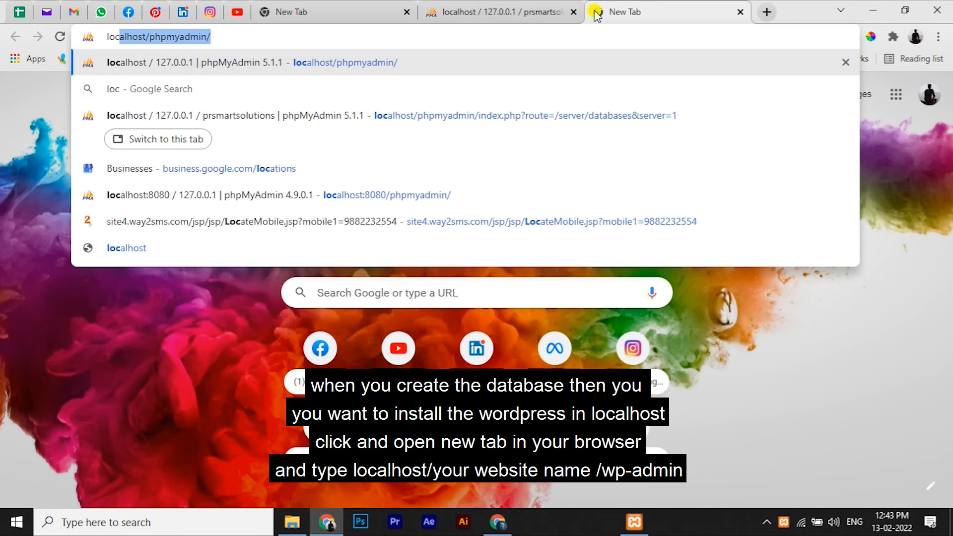
text(al)
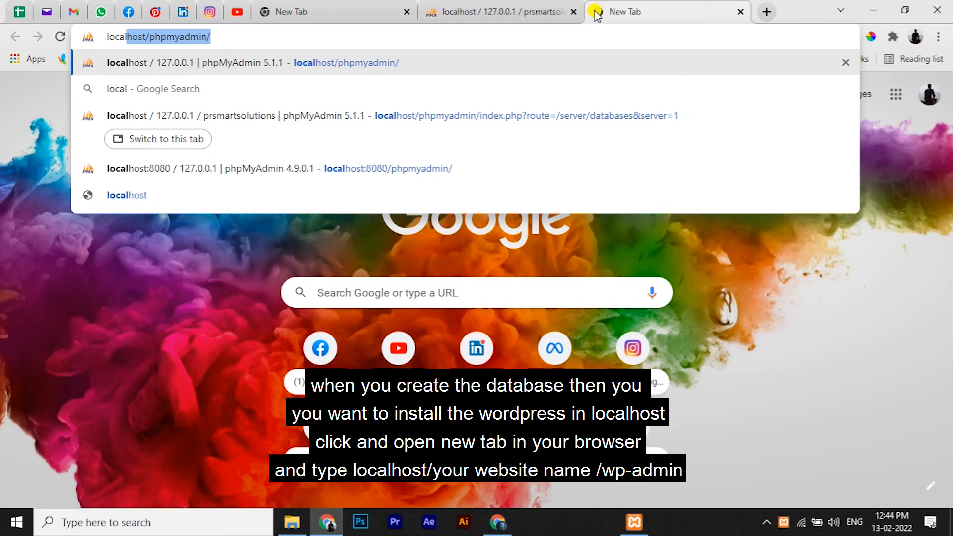
key(Right)
key(BackSpace)
key(BackSpace)
key(BackSpace)
key(BackSpace)
key(BackSpace)
key(BackSpace)
key(BackSpace)
key(BackSpace)
key(BackSpace)
key(BackSpace)
key(BackSpace)
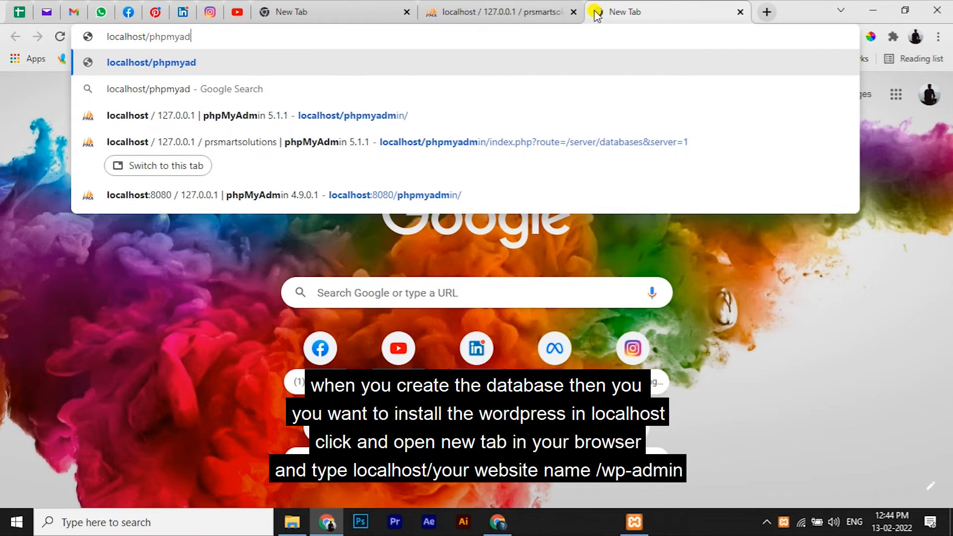
text(p)
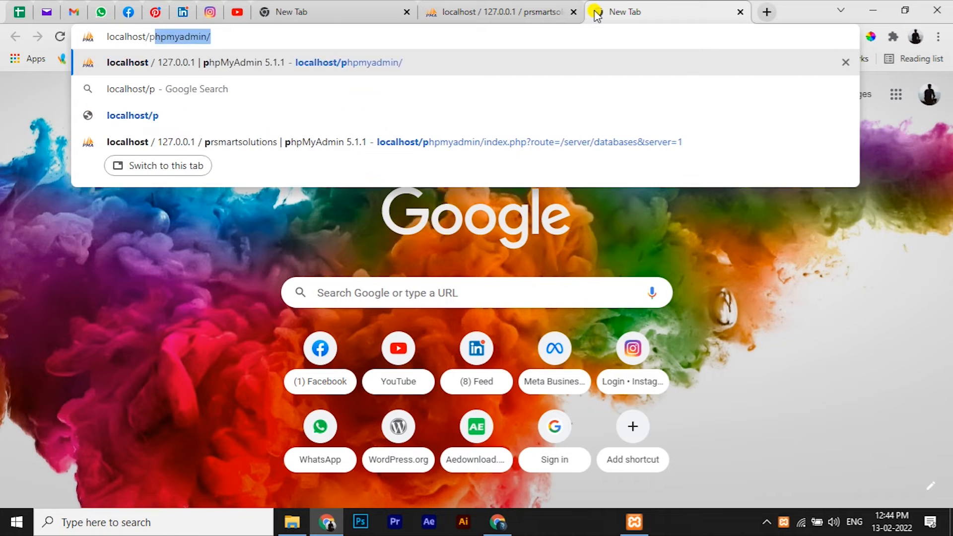
text(rs)
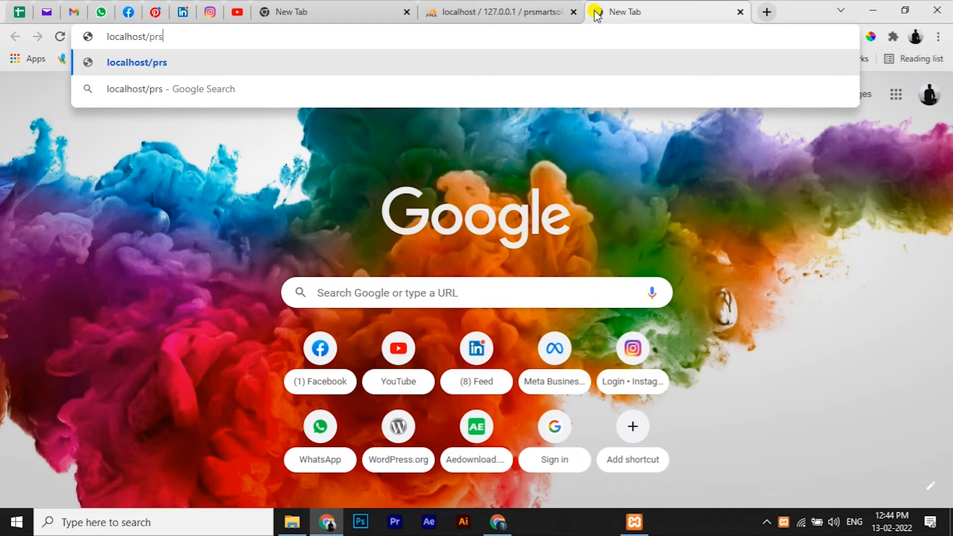
text(martsolutions)
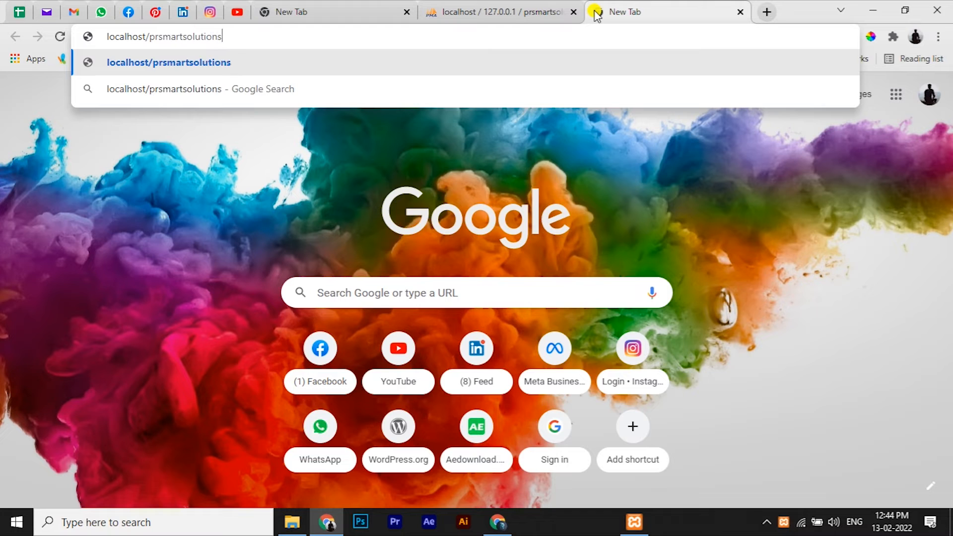
text(/wp)
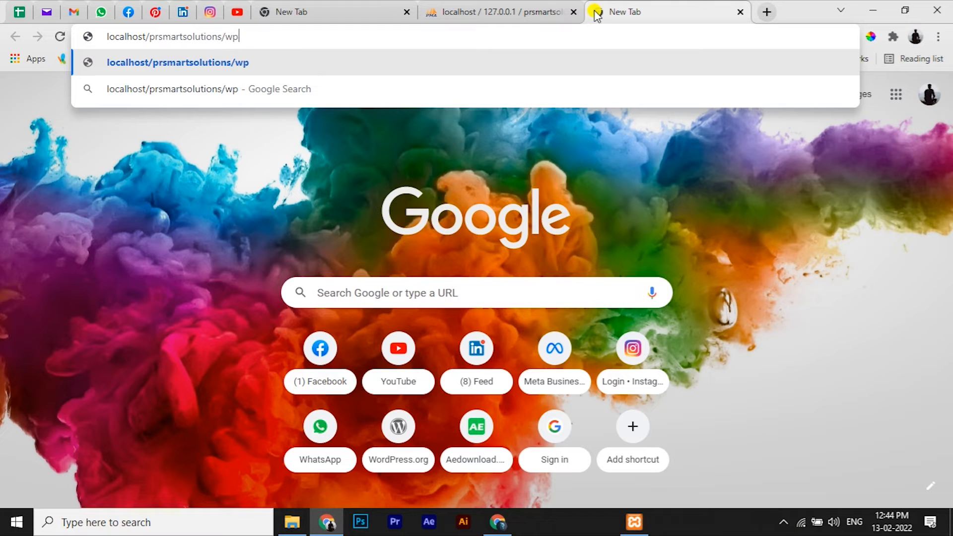
text(-admin)
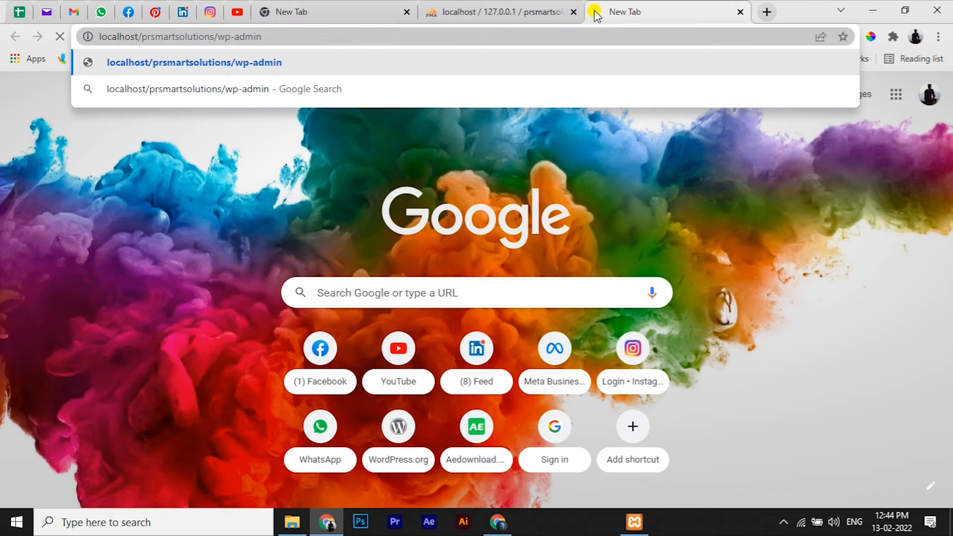
Step: Load the setup wizard, keep English (United States), and continue past the welcome screen
key(Return)
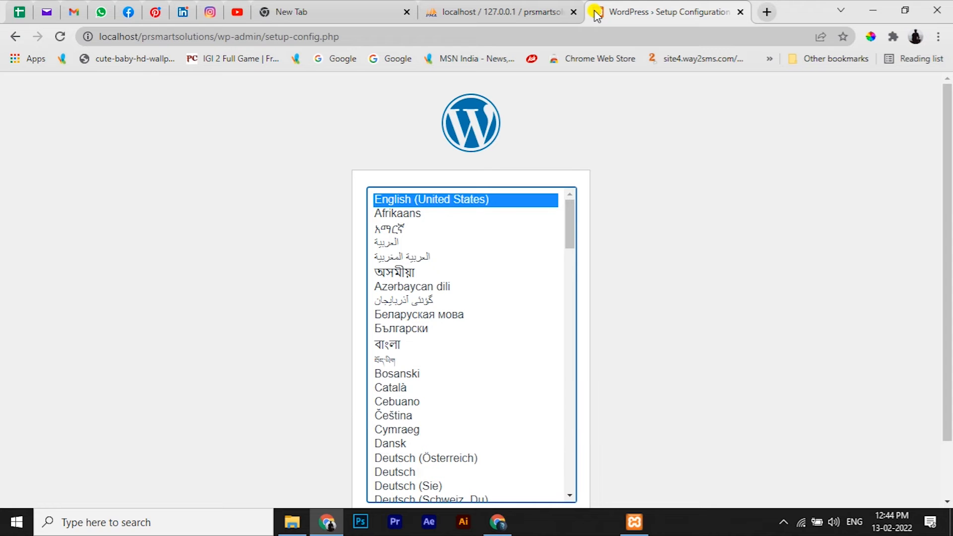
scroll(772, 213, down, 2)
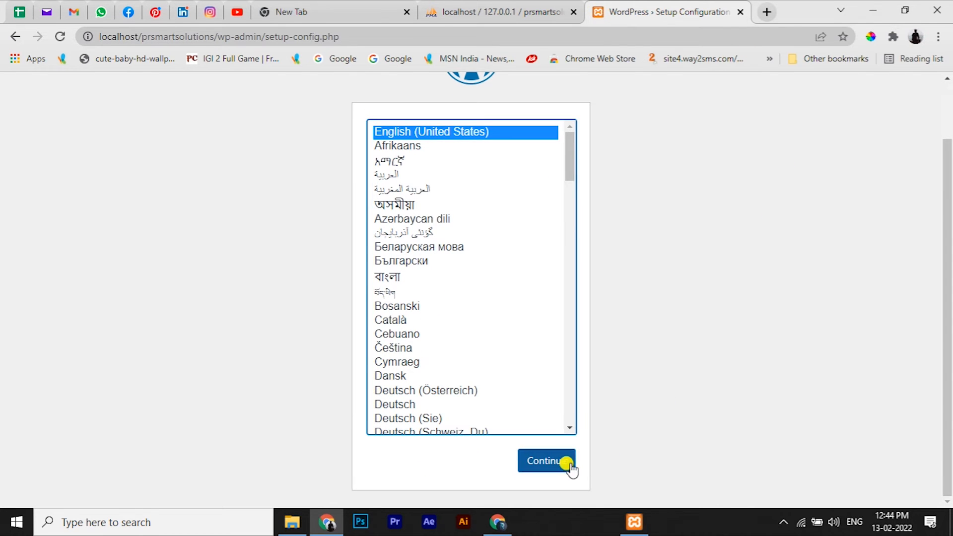
click(566, 463)
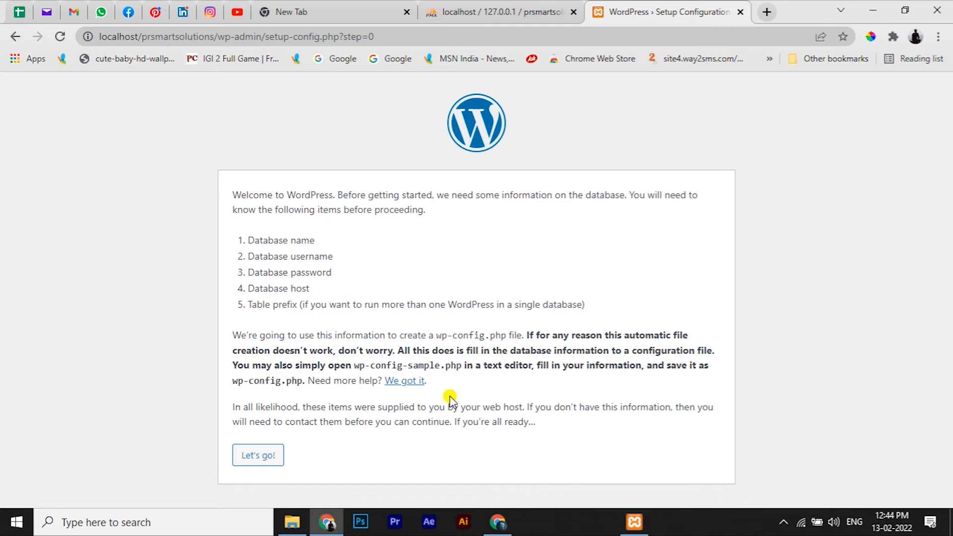
click(259, 455)
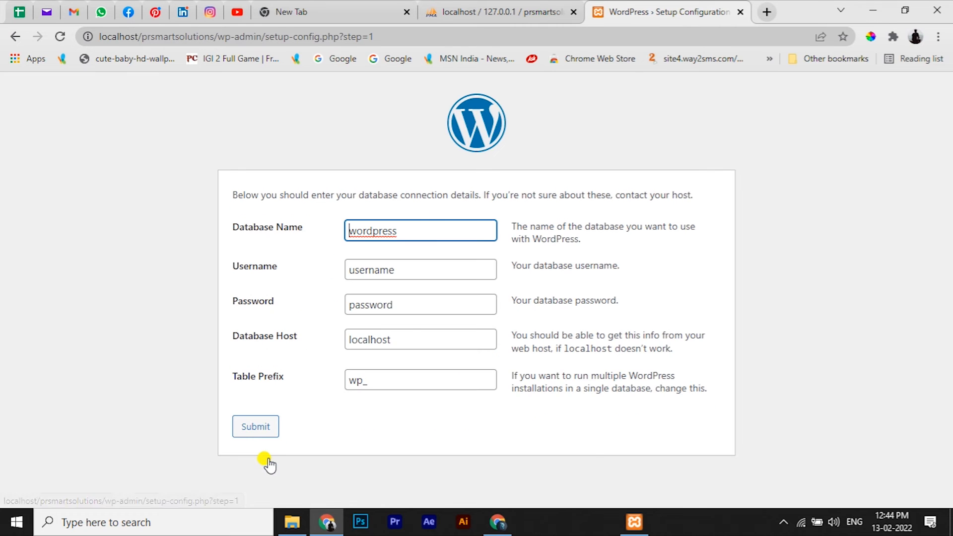
Step: Submit database name prsmartsolutions, username root and a blank password
drag(419, 226, 330, 238)
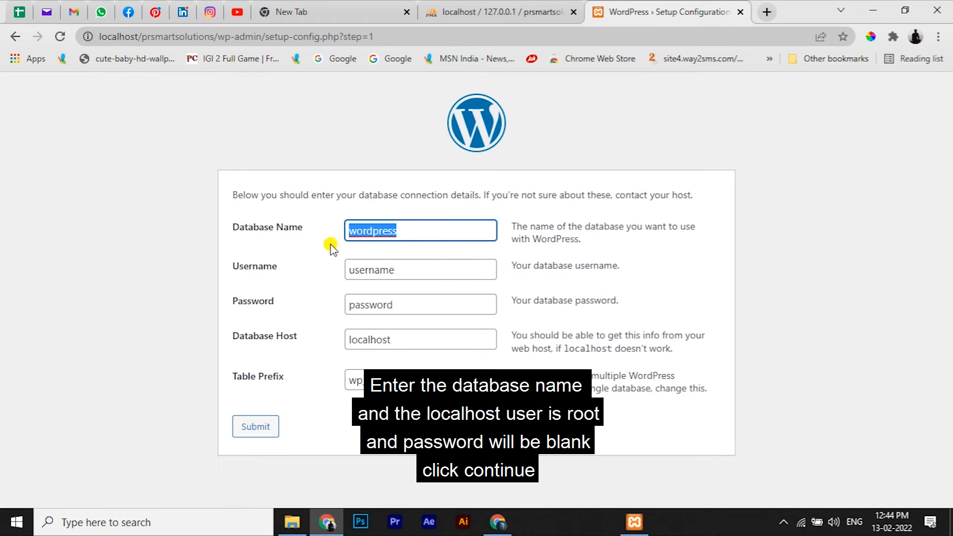
key(BackSpace)
text(pr)
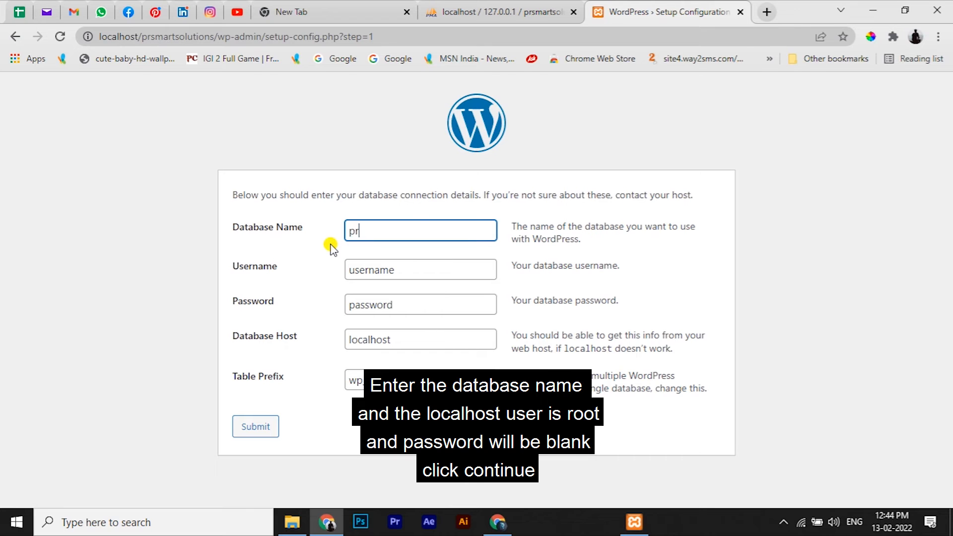
text(smart)
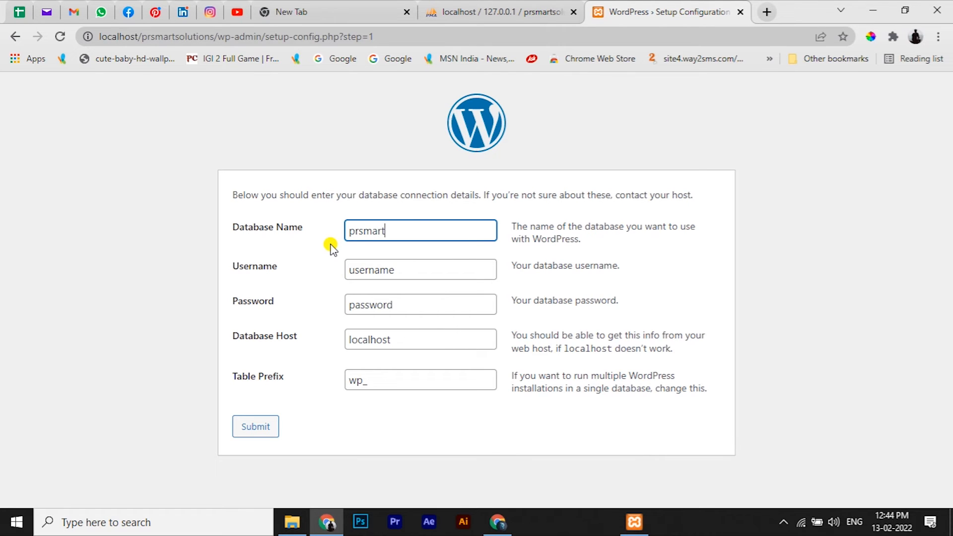
text(solutions)
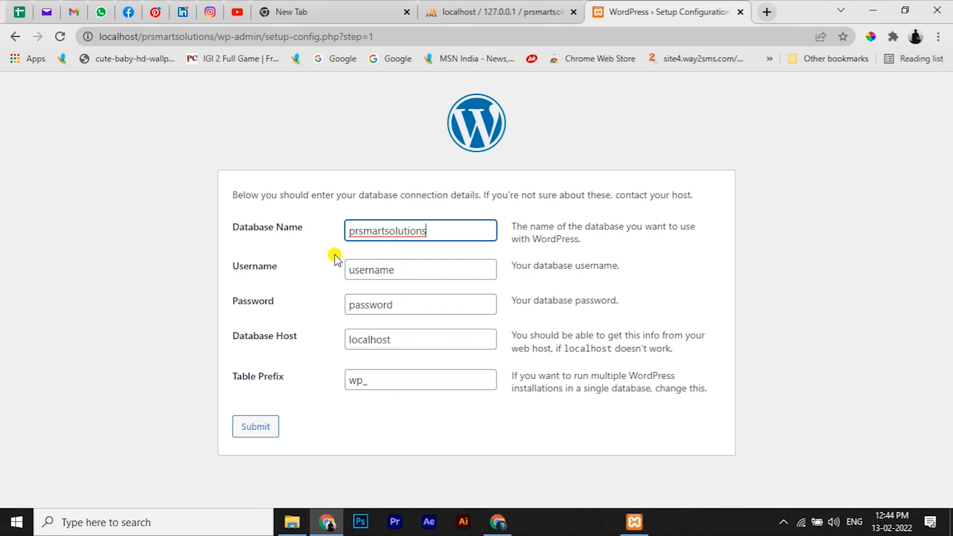
click(395, 266)
double_click(404, 270)
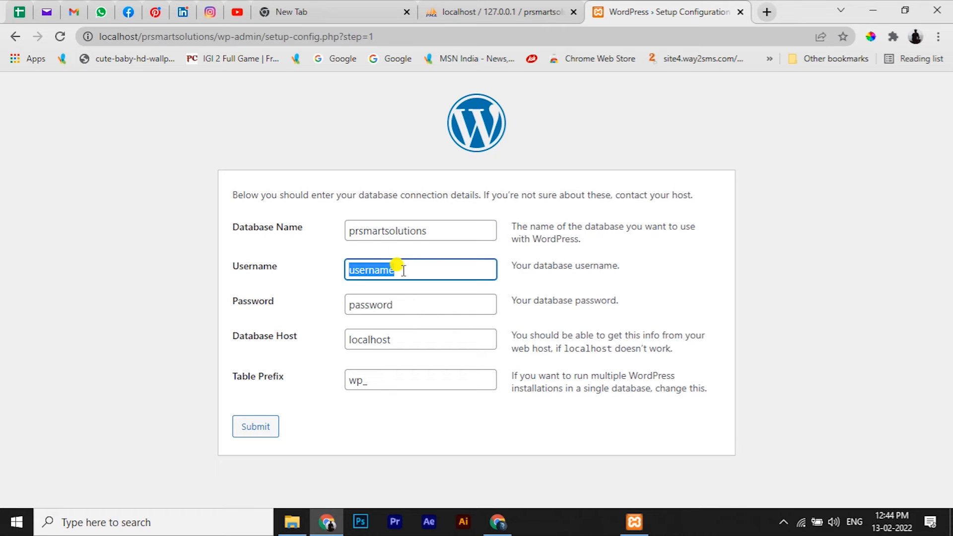
key(BackSpace)
text(root)
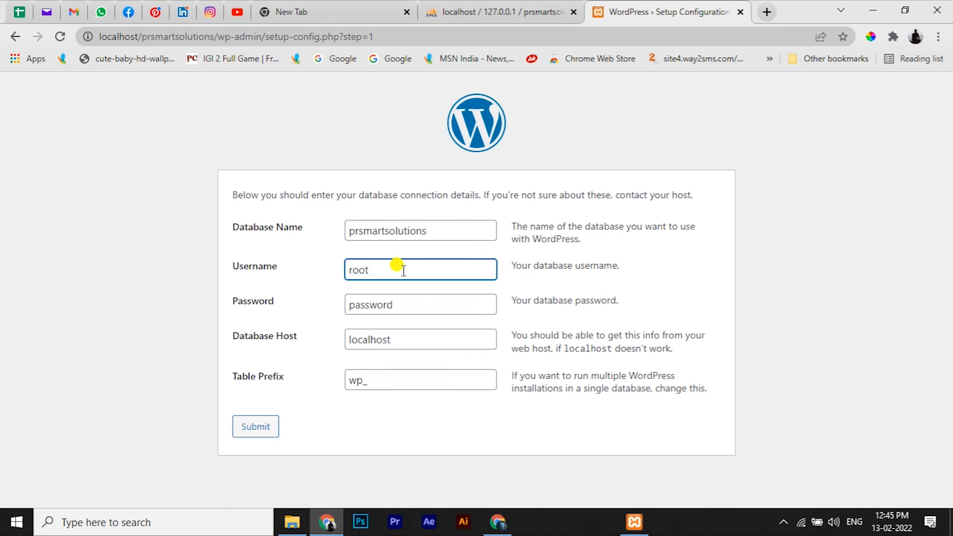
click(424, 305)
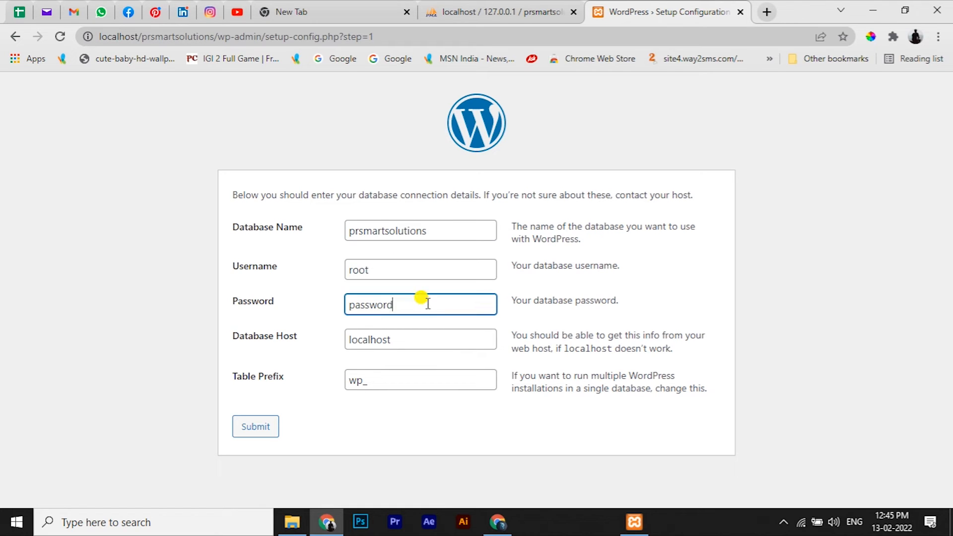
double_click(426, 306)
key(BackSpace)
click(249, 434)
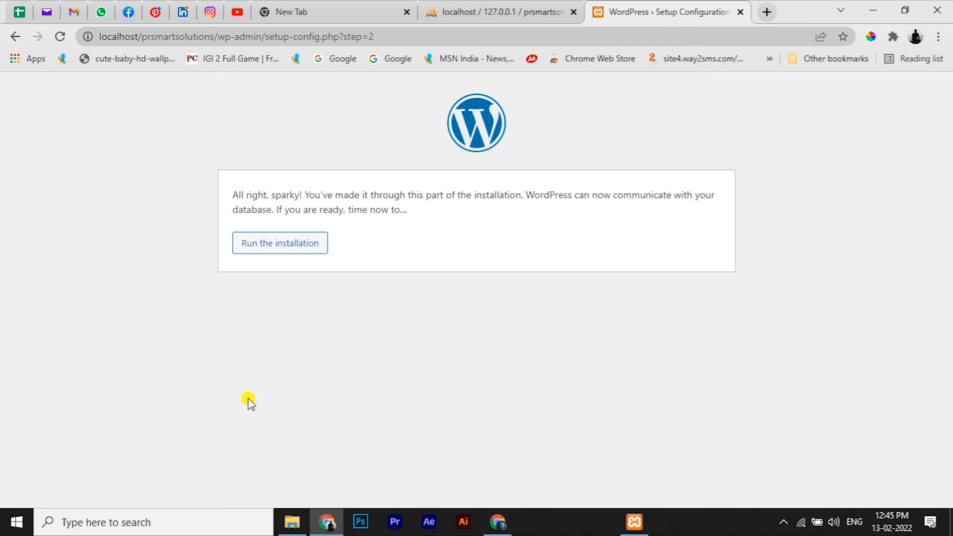
Step: Run the installation and enter site title prsmartsolutions with admin username Admin
click(299, 248)
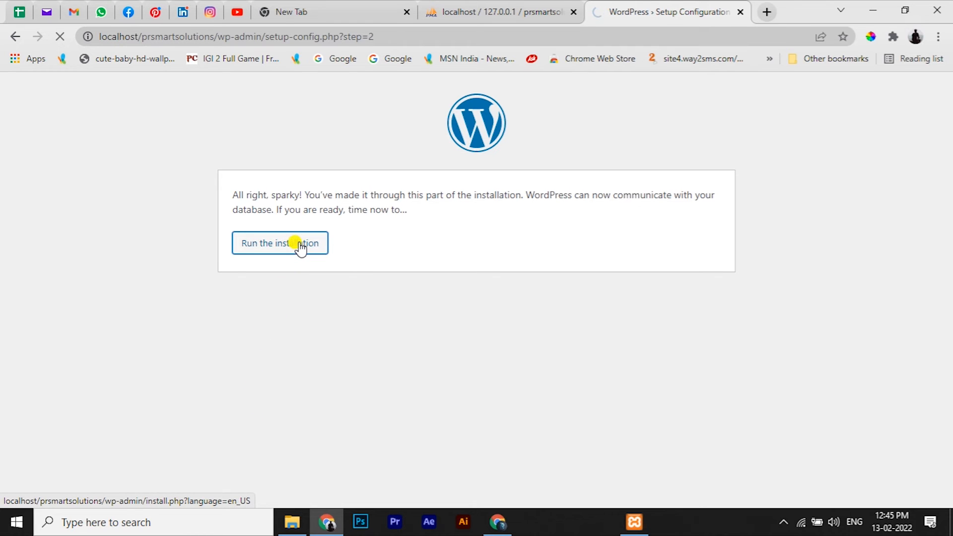
scroll(352, 354, down, 3)
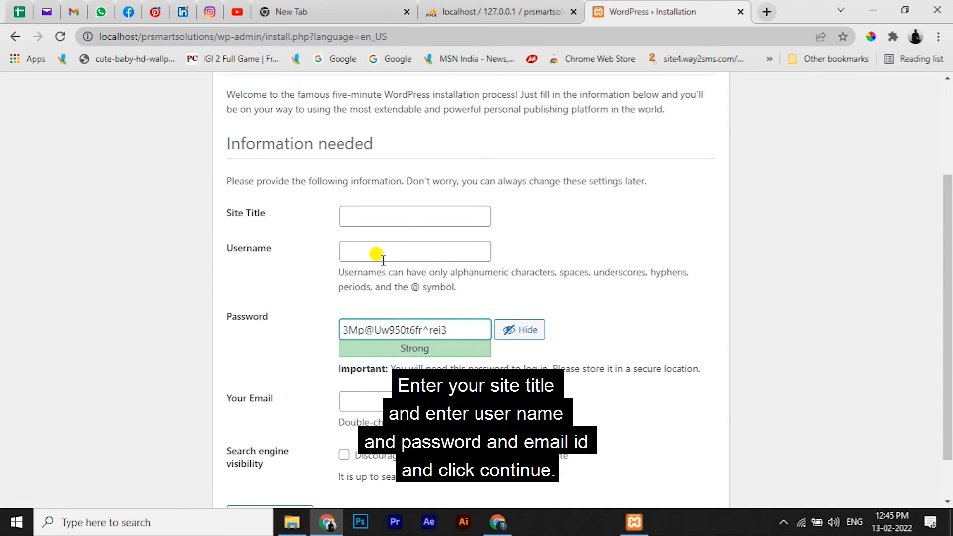
click(392, 216)
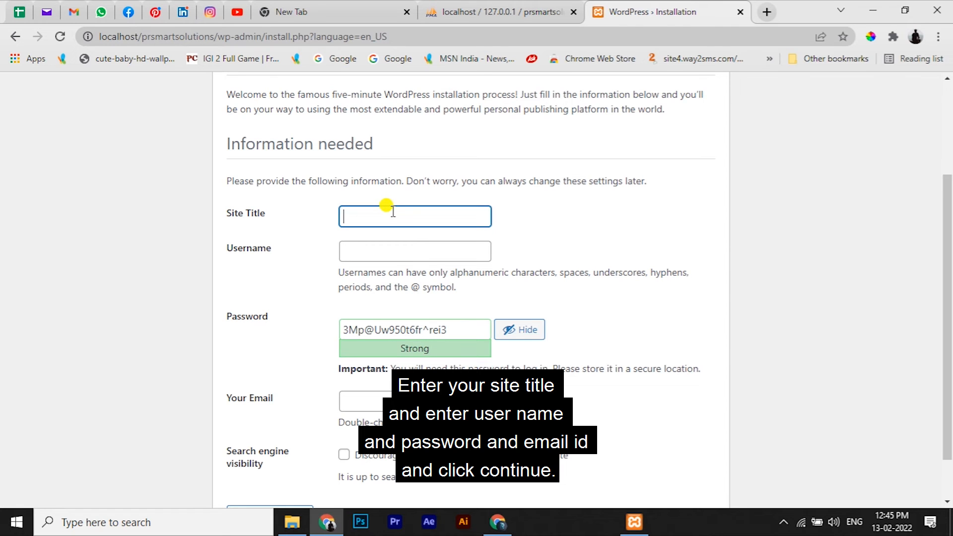
text(prsmart)
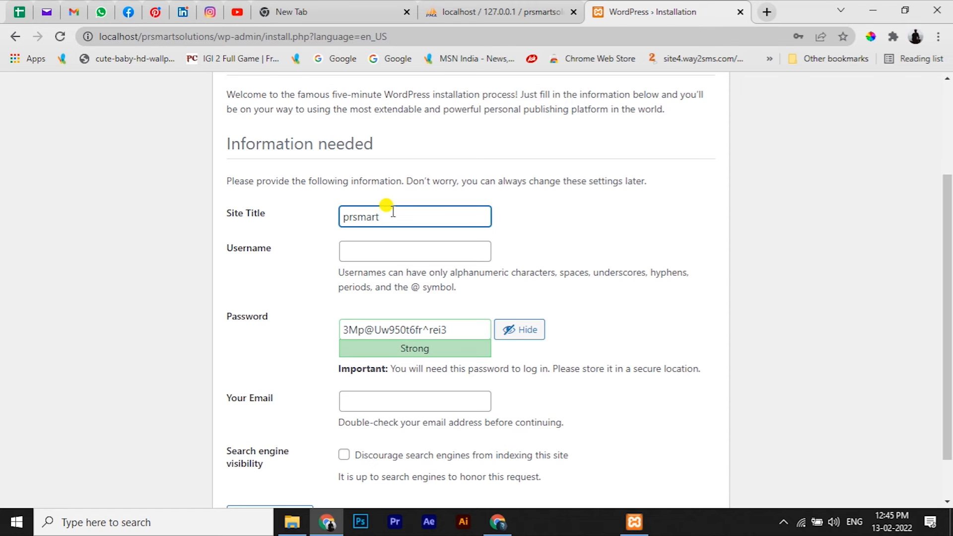
text(solutions)
click(380, 252)
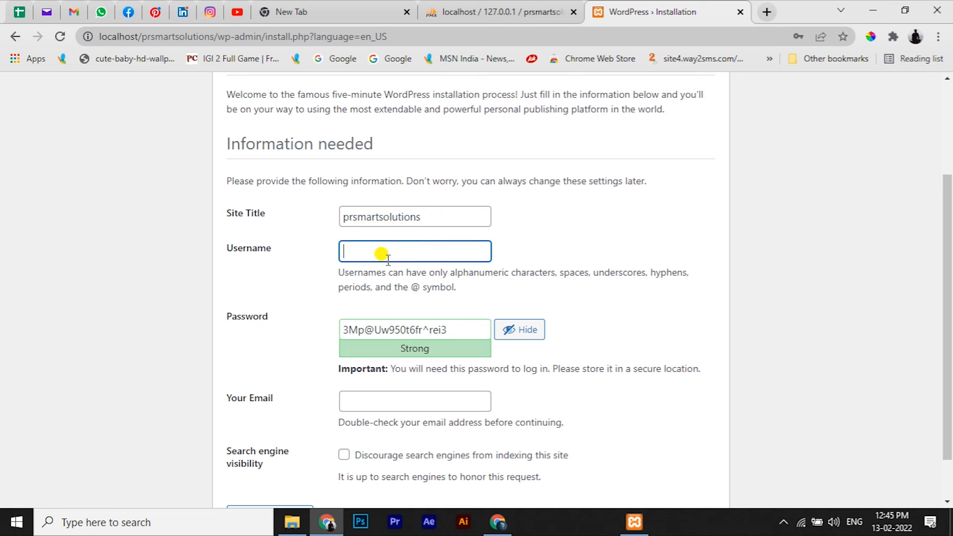
text(Admin)
Step: Set a weak admin password, confirm its use, enter the admin e-mail, and install WordPress
key(Tab)
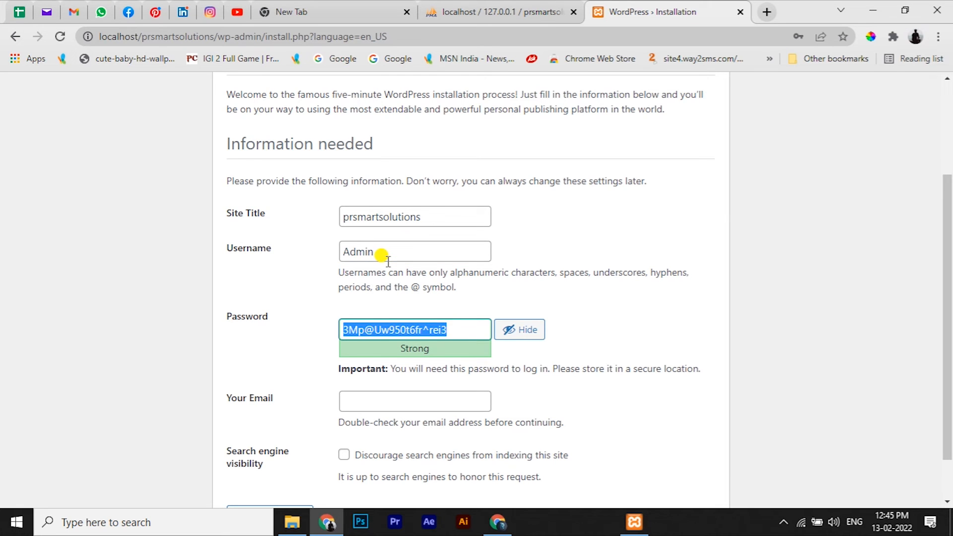
key(BackSpace)
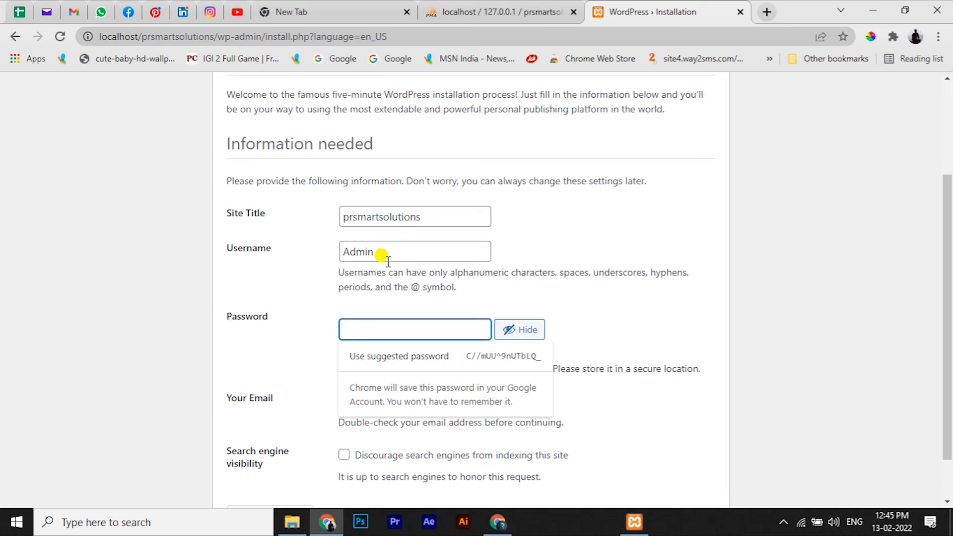
text(A)
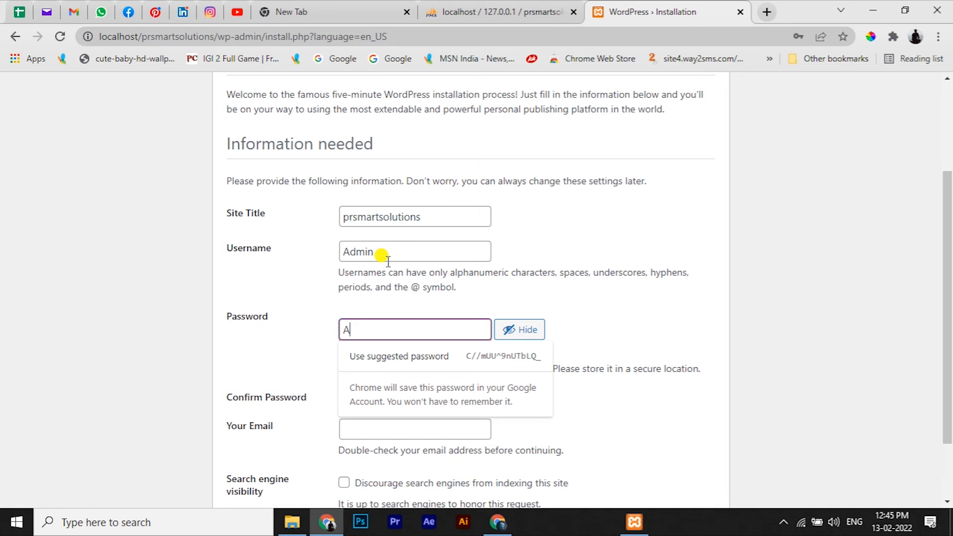
text(dmin@1)
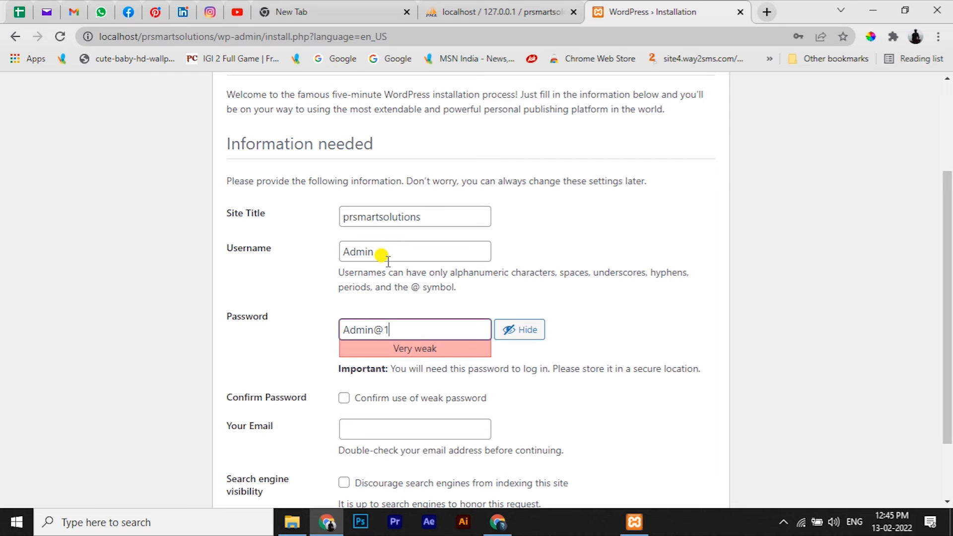
text(3)
key(BackSpace)
text(23)
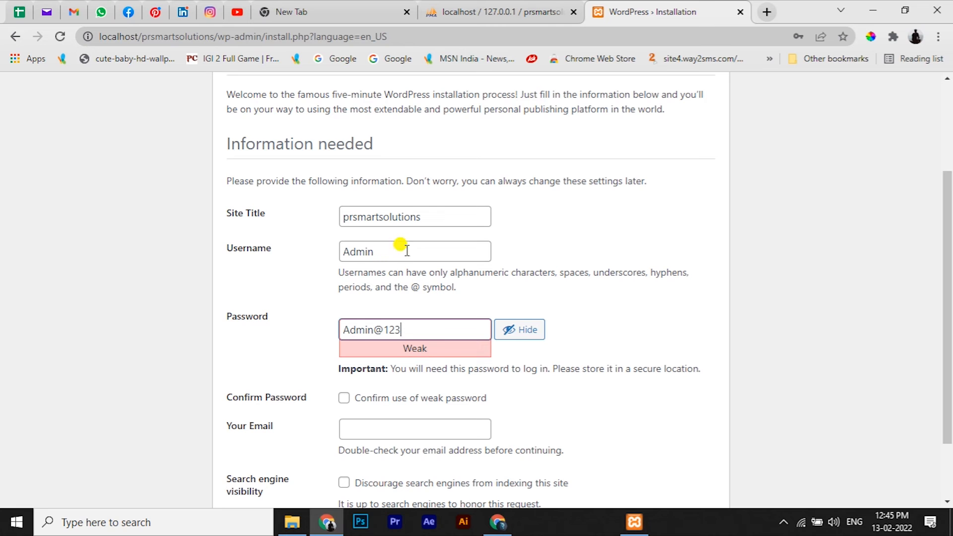
click(344, 398)
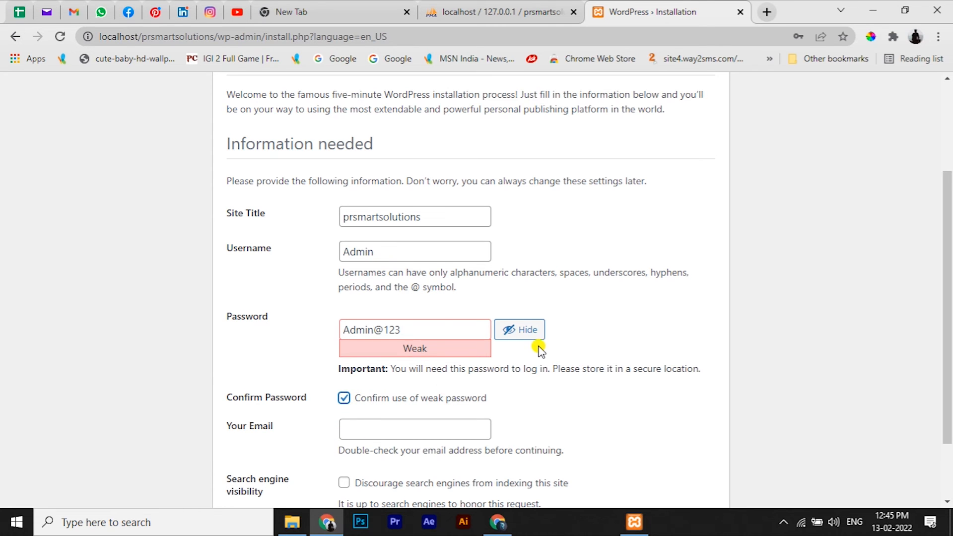
scroll(539, 349, down, 2)
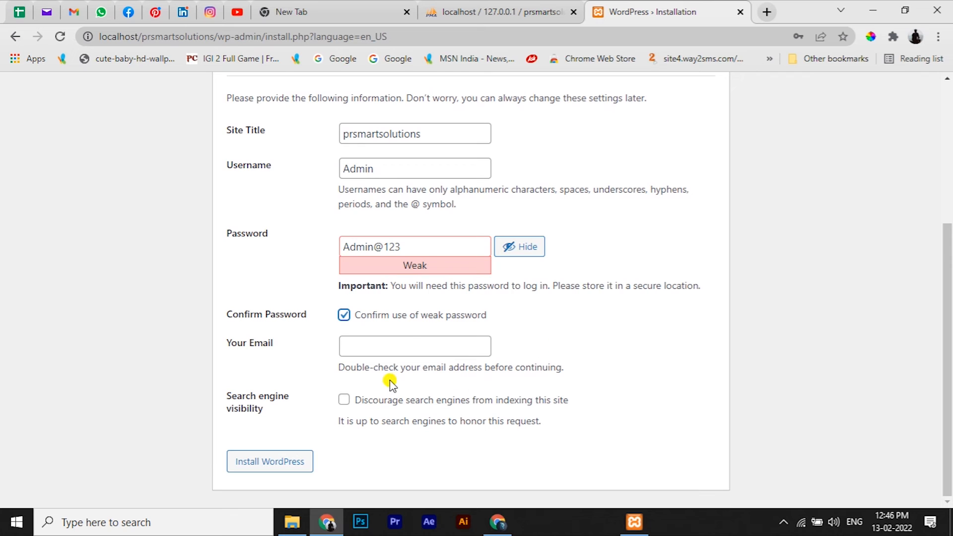
click(402, 347)
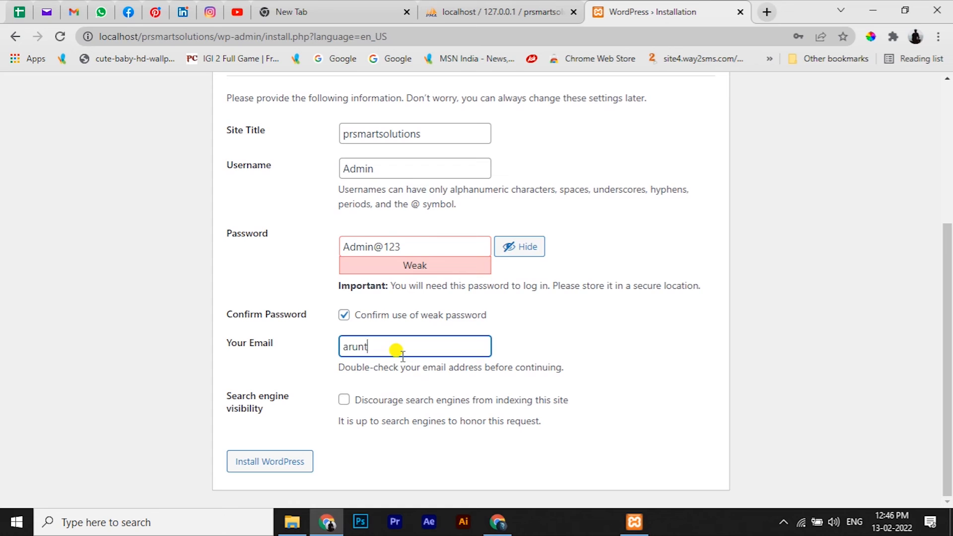
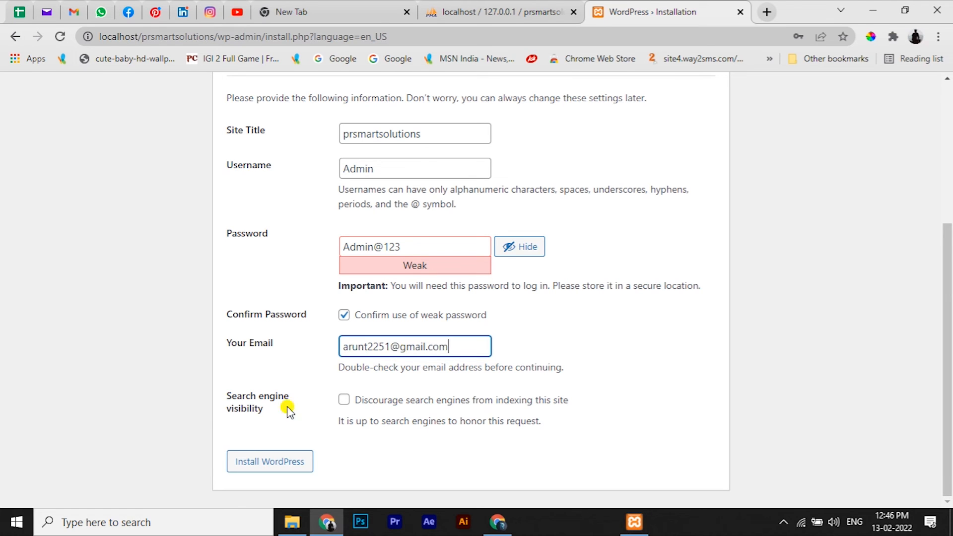
click(269, 466)
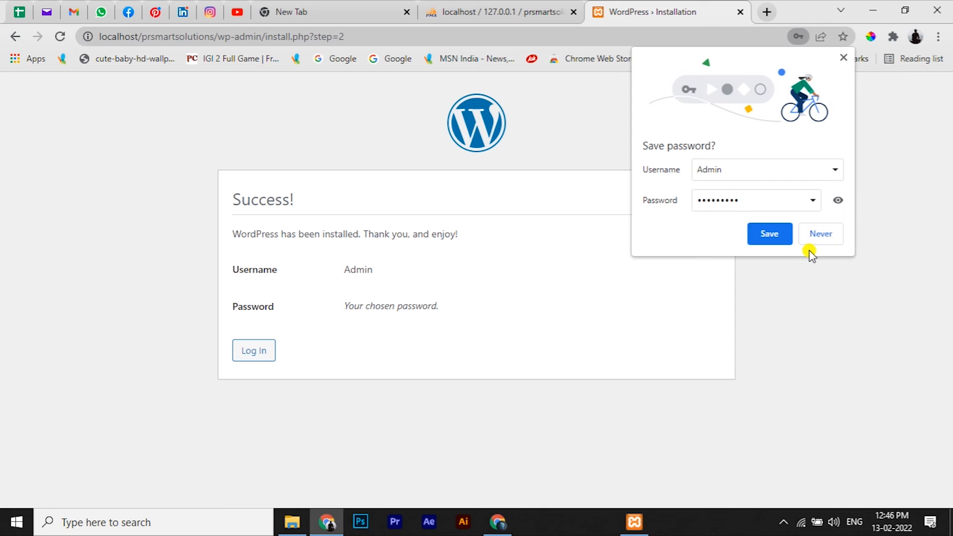
Step: Save the admin password in Chrome and log in as admin with the autofilled credentials
click(759, 233)
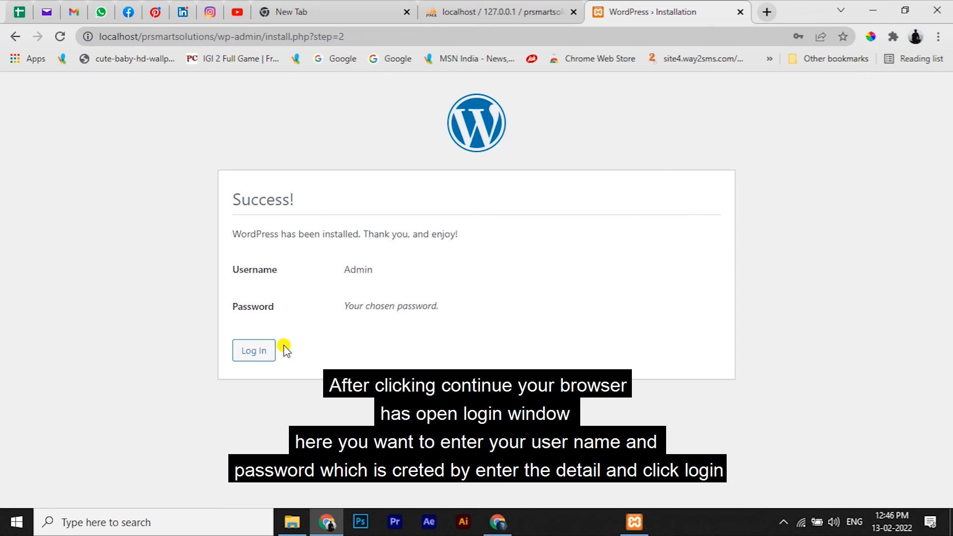
click(252, 356)
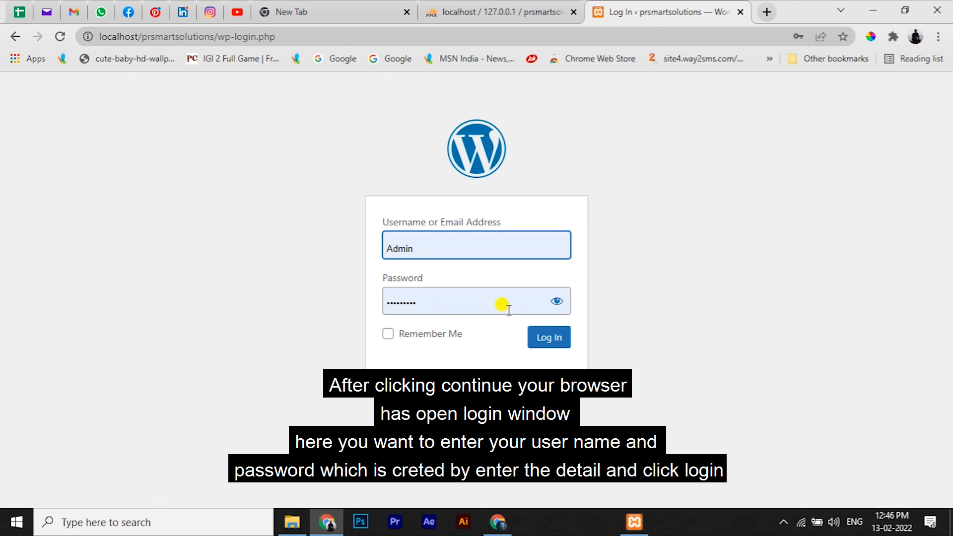
click(556, 301)
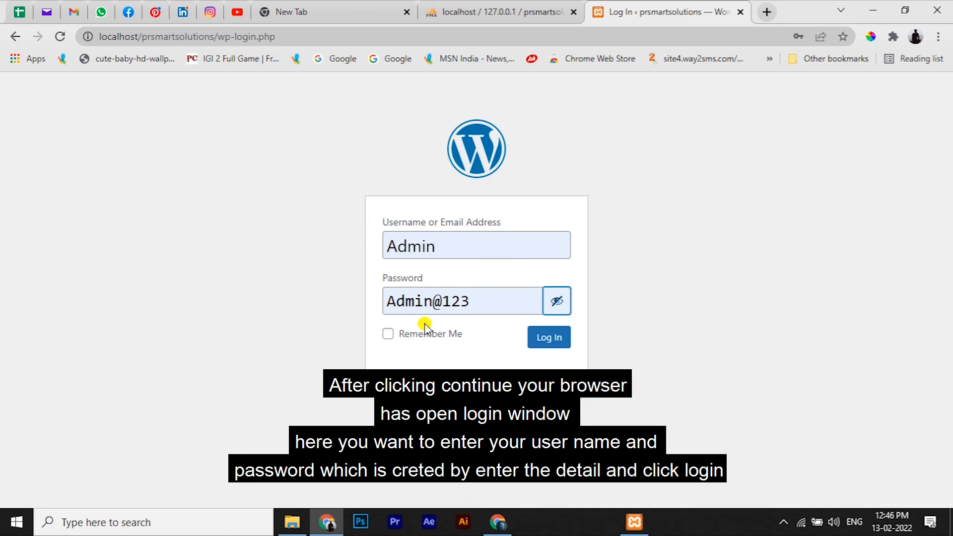
click(556, 343)
click(556, 340)
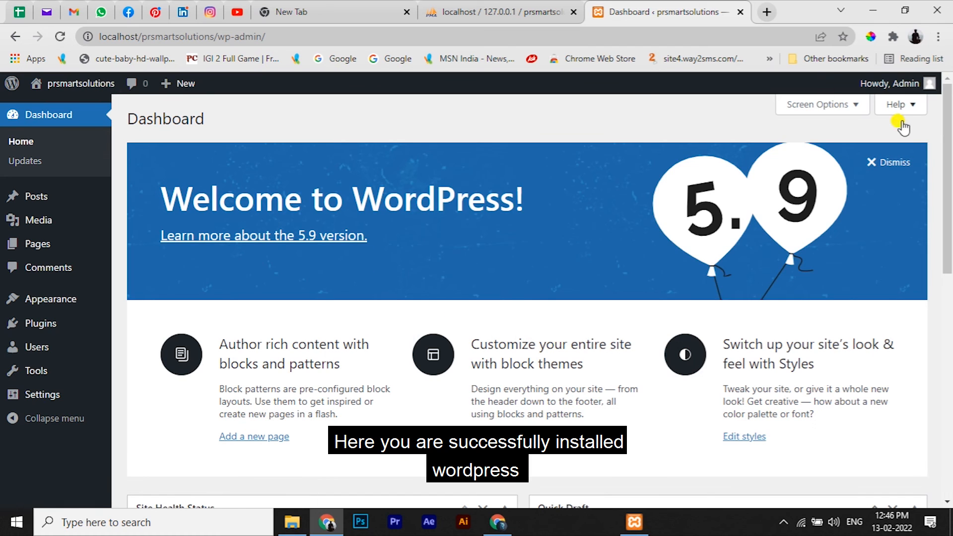
Step: Dismiss the Welcome to WordPress panel and show the Pages list
click(891, 163)
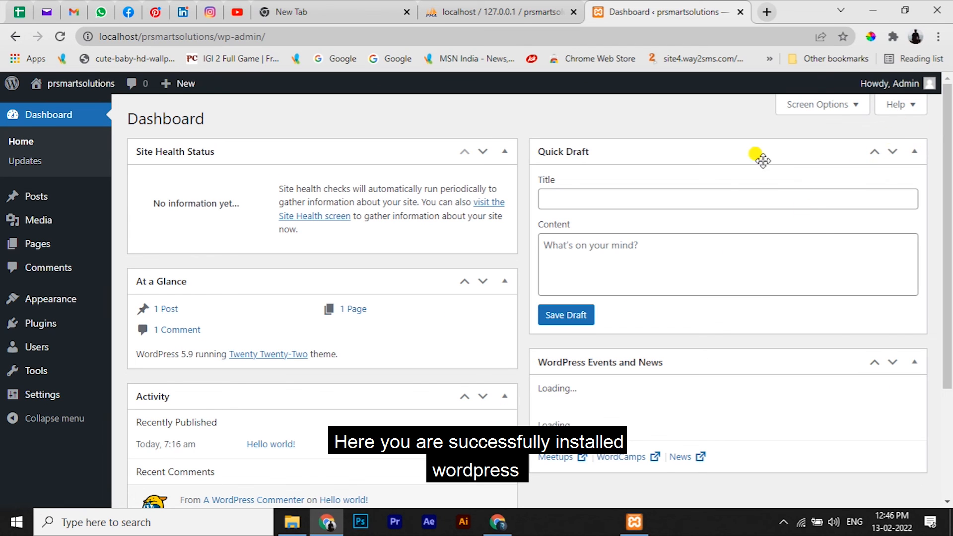
scroll(471, 261, down, 3)
scroll(472, 259, up, 3)
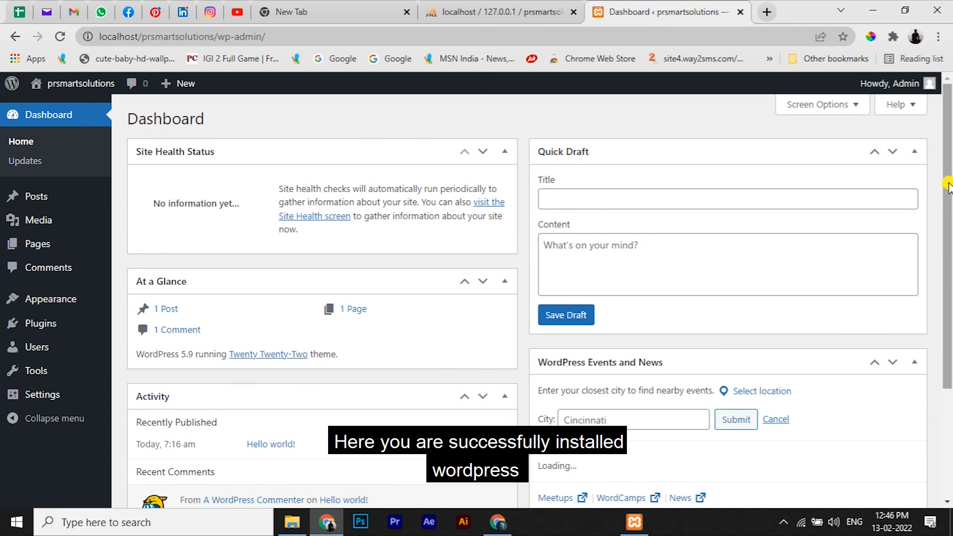
drag(948, 186, 904, 189)
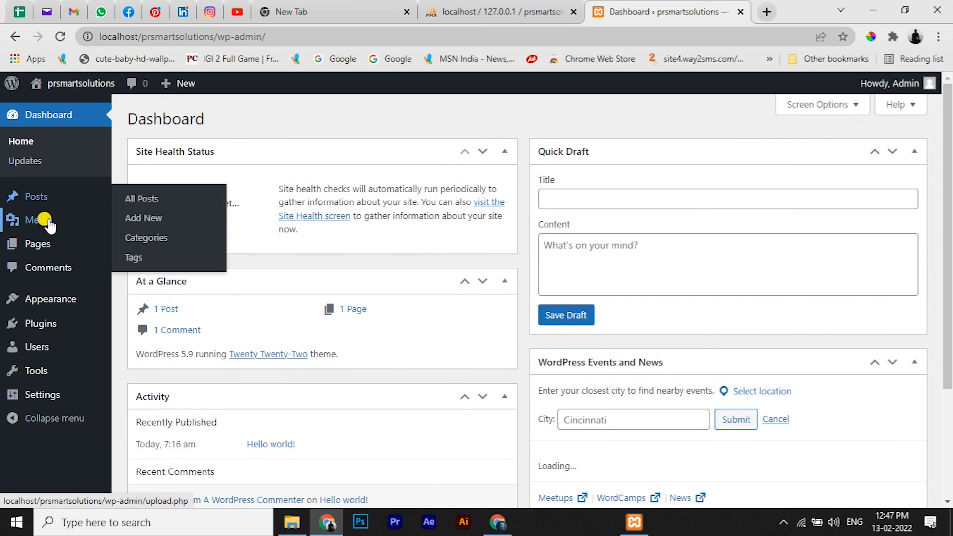
click(44, 256)
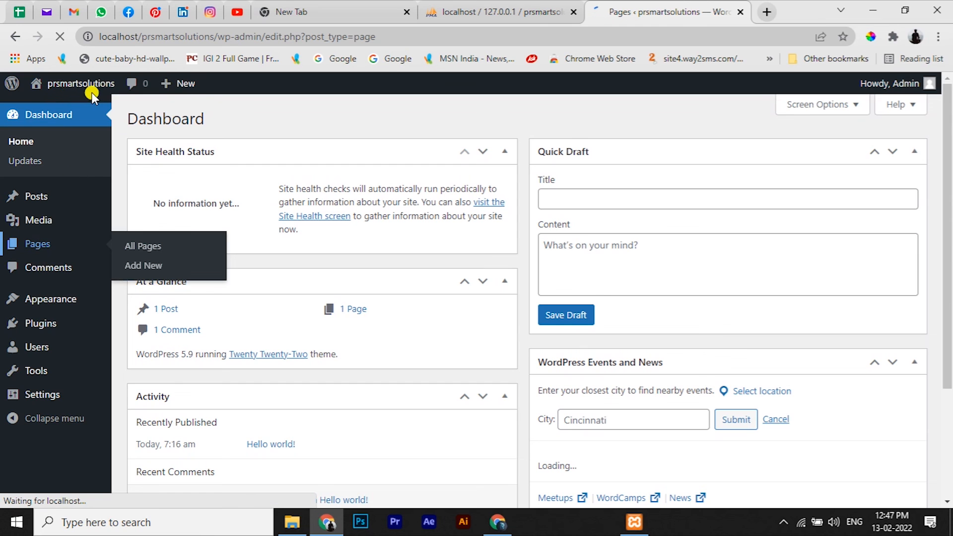
Step: Open the site's homepage in a new browser tab and switch to it
right_click(60, 82)
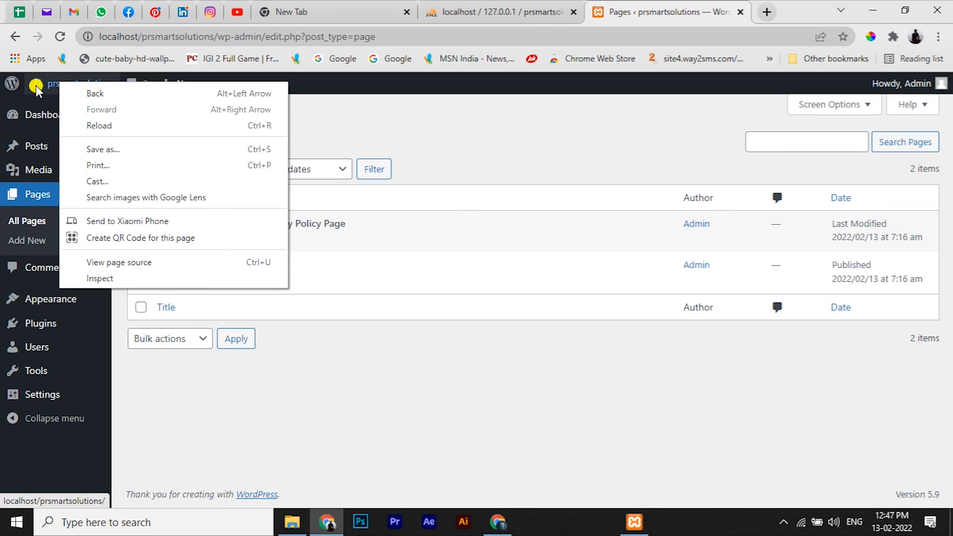
right_click(36, 87)
click(75, 94)
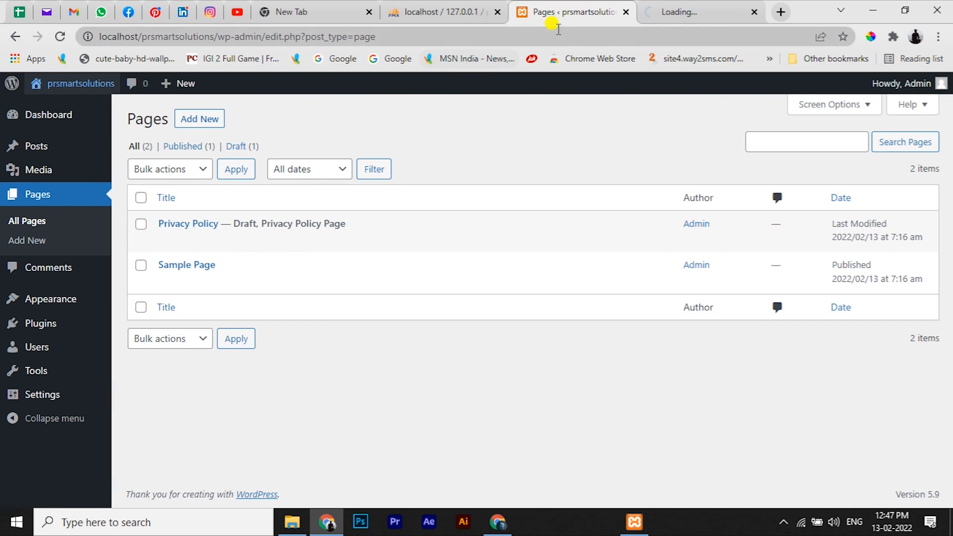
click(660, 7)
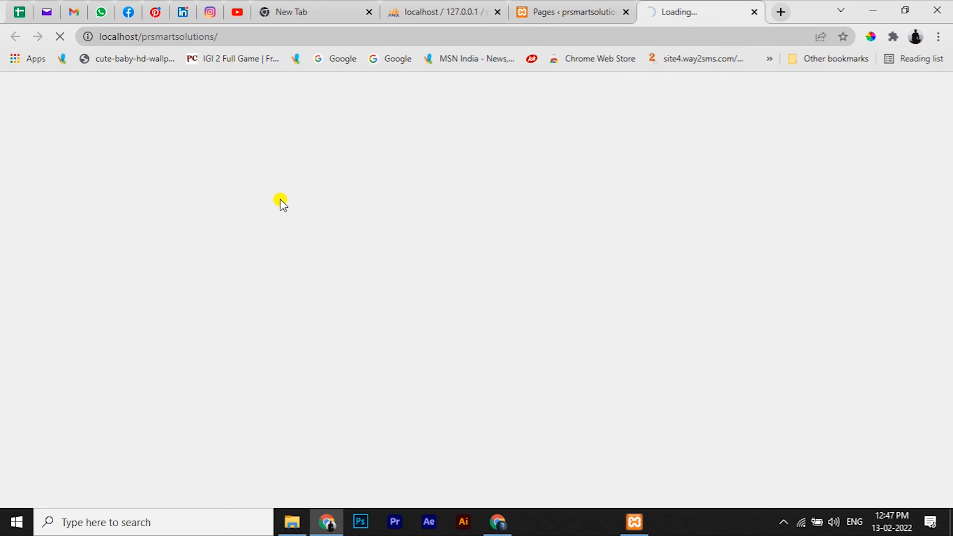